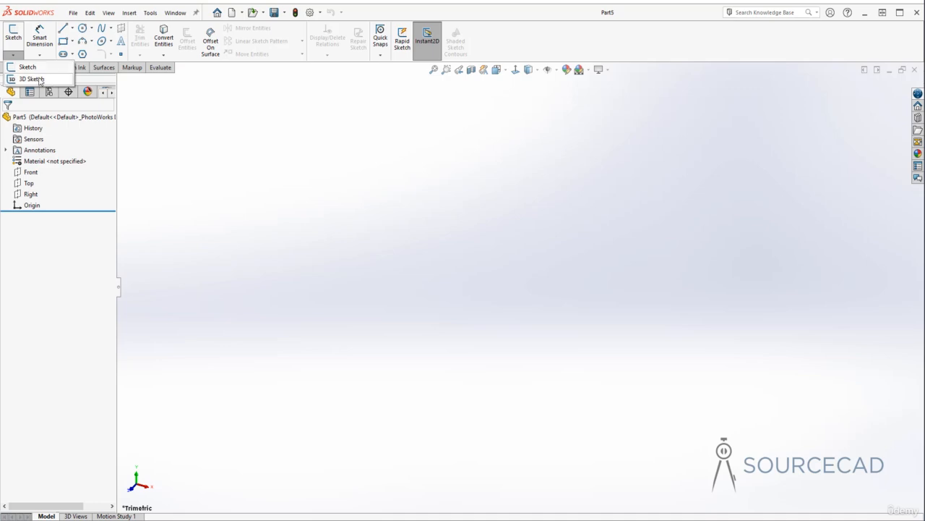
Start a 3D sketch and draw a center rectangle about 105 × 81 mm on the ZX plane, centred on the origin.
click(41, 81)
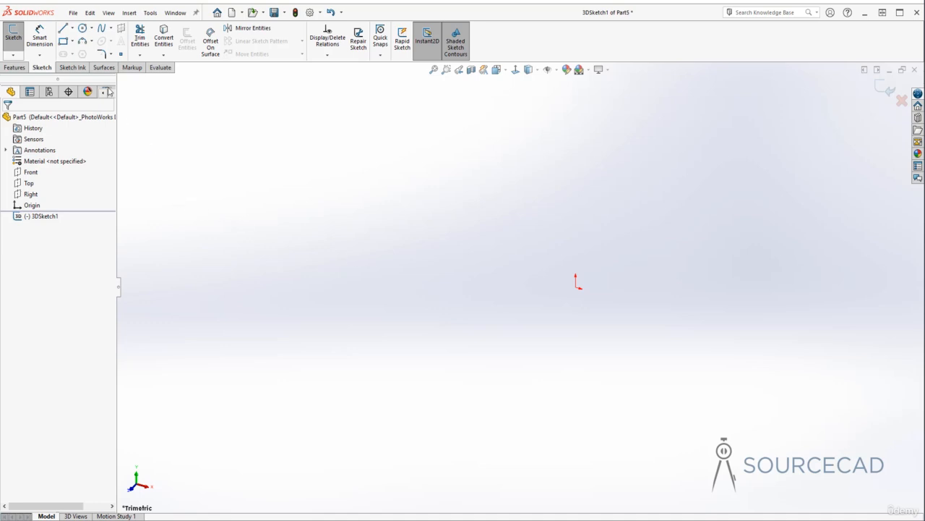
click(64, 42)
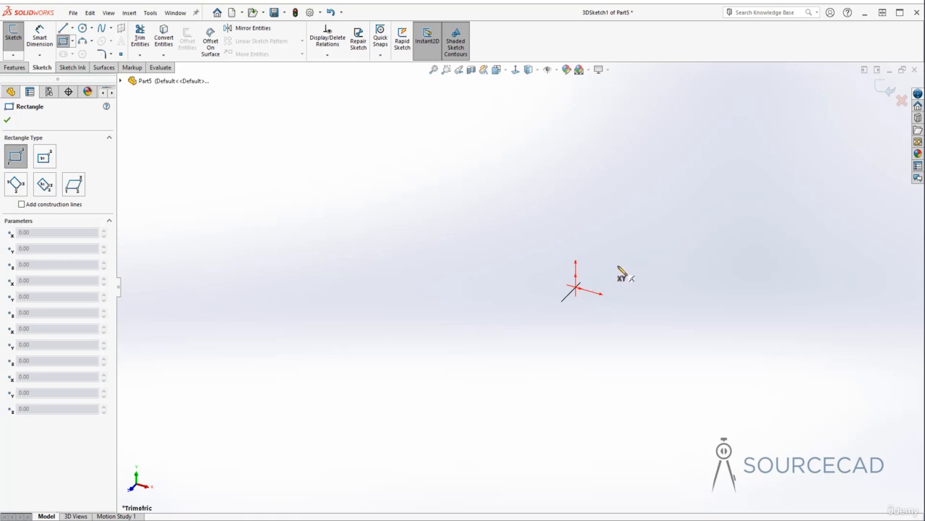
key(Tab)
key(Tab)
click(44, 157)
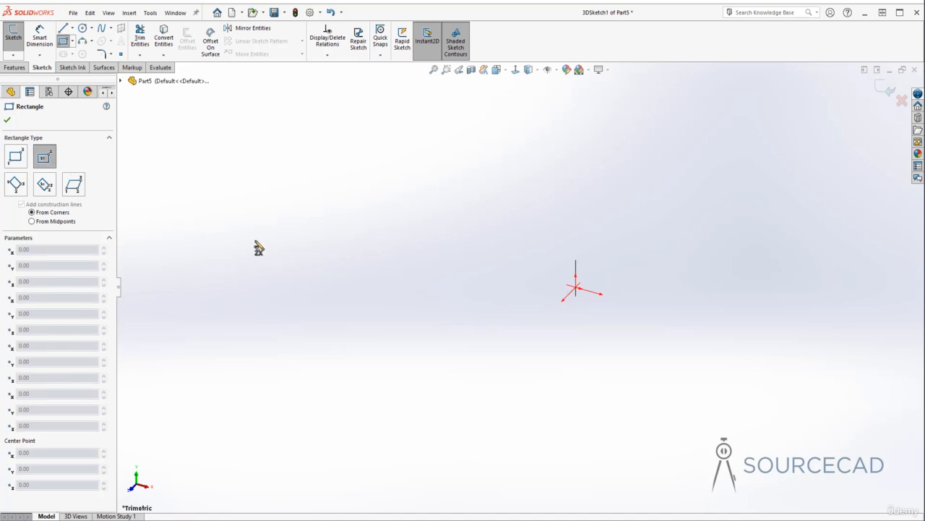
click(575, 288)
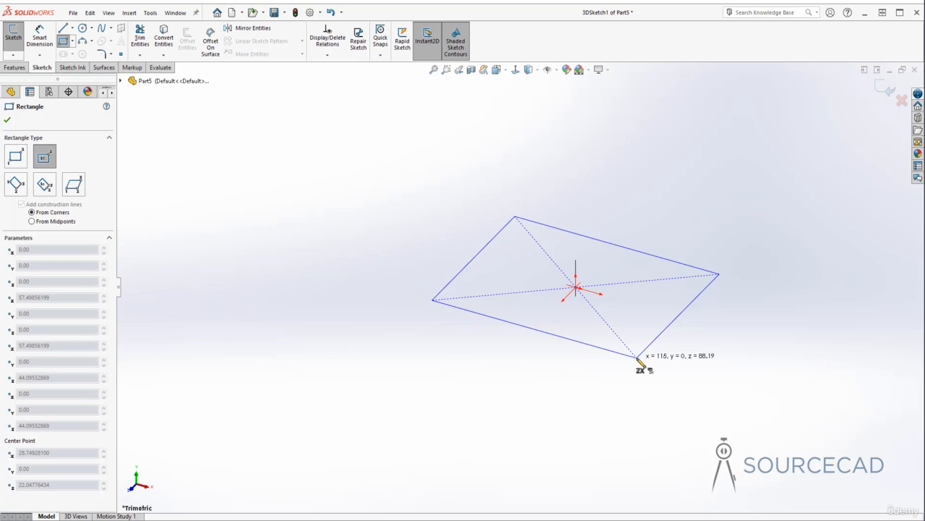
key(Tab)
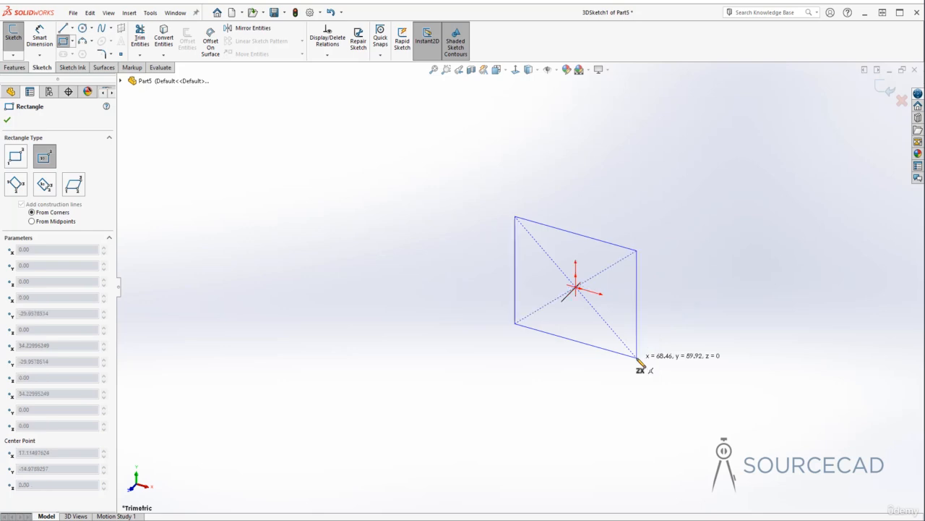
key(Tab)
key(Tab)
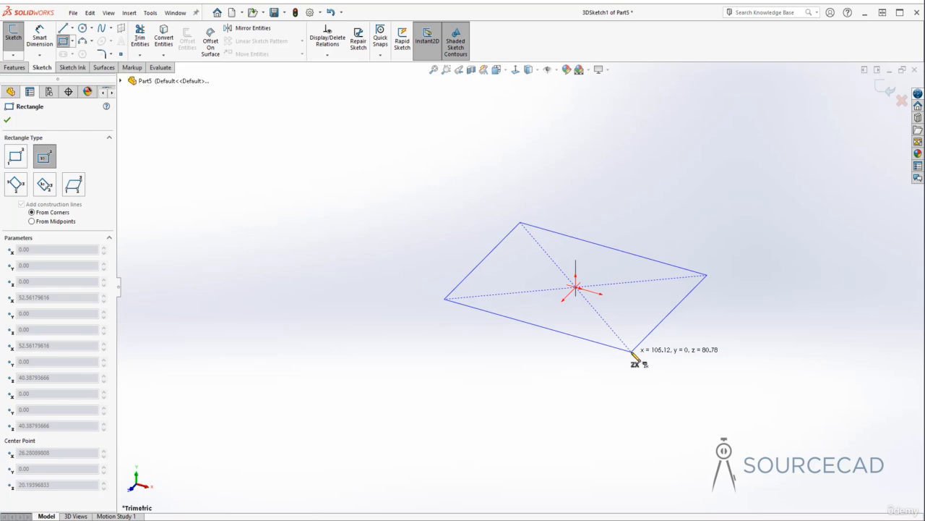
click(632, 352)
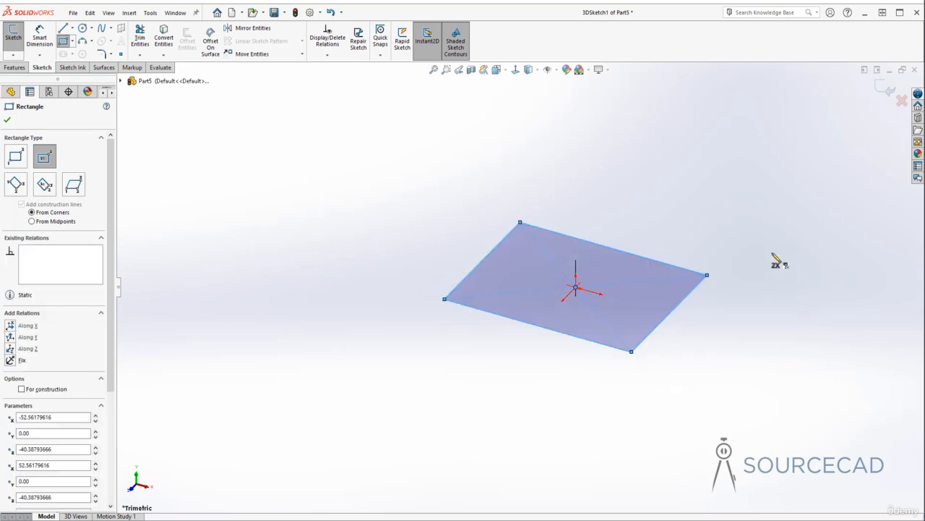
key(Escape)
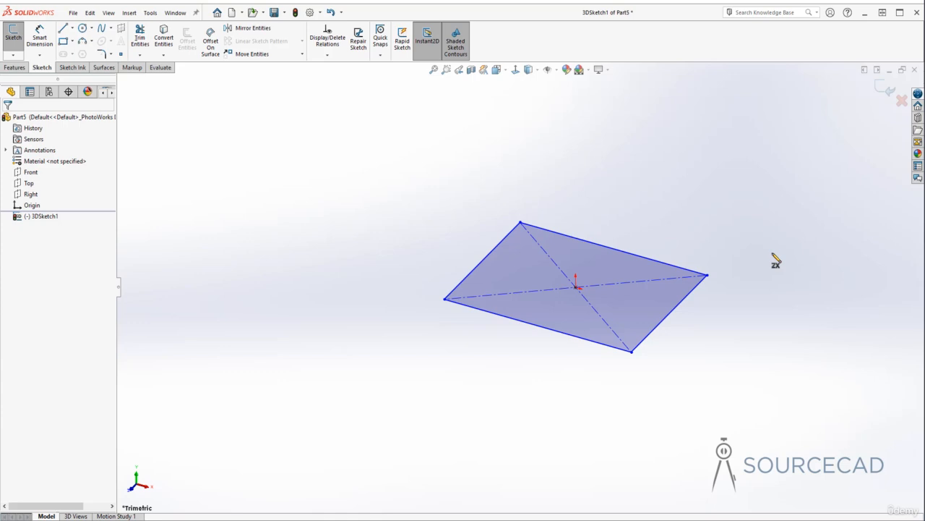
Dimension the rectangle to 100 mm along its long side and 60 mm between the two long edges.
click(44, 39)
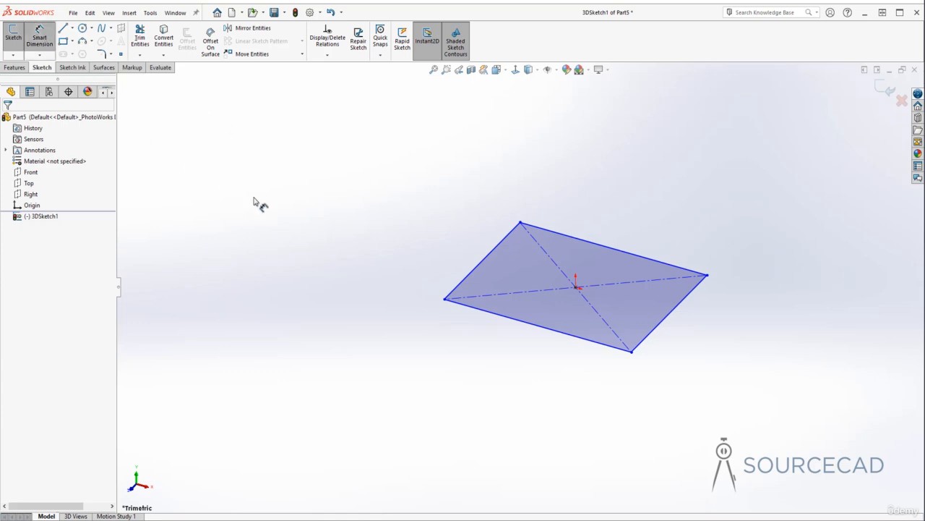
click(492, 250)
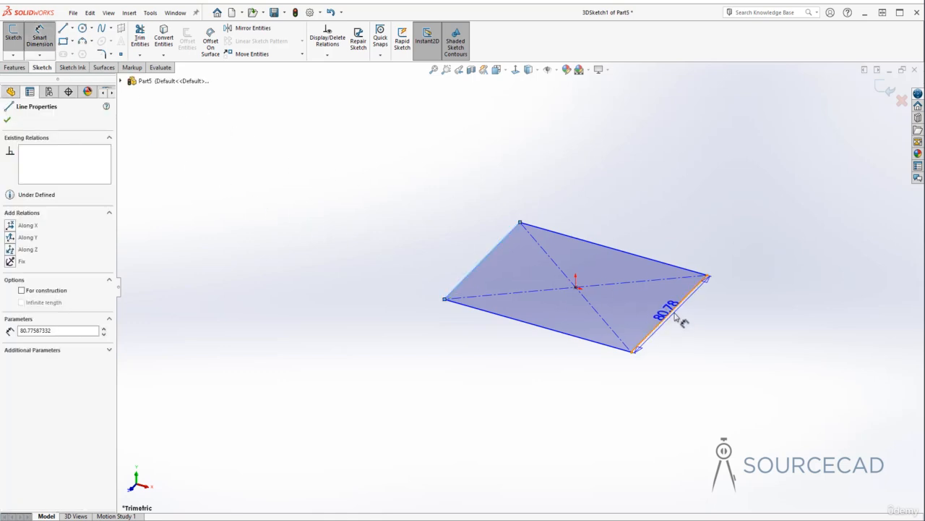
click(675, 313)
click(681, 229)
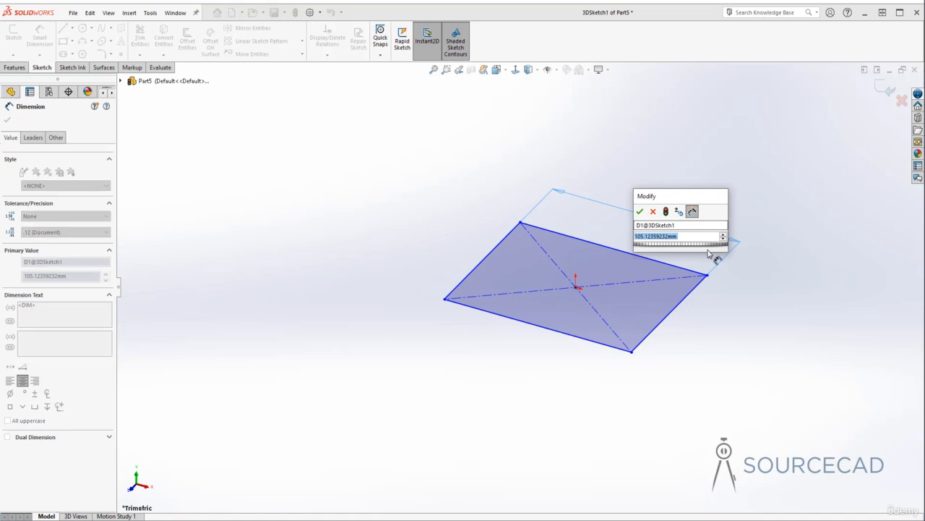
text(100)
key(Return)
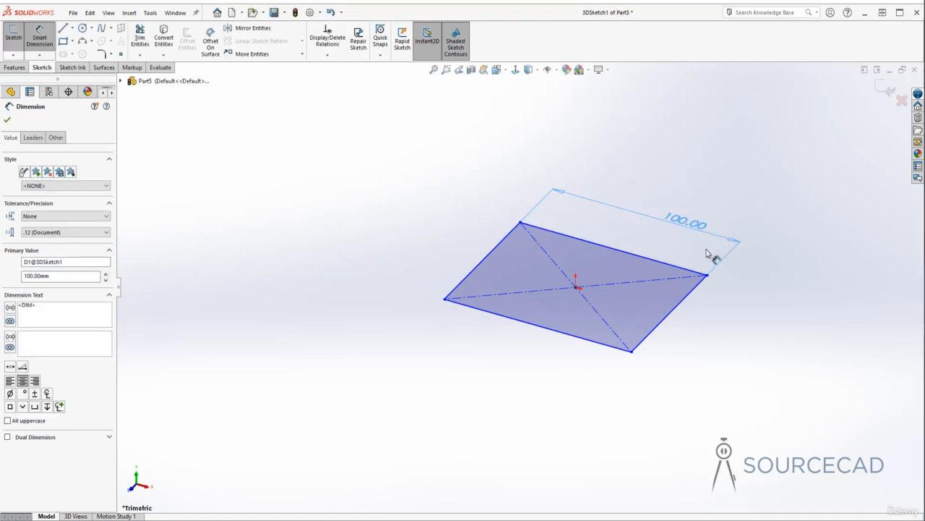
click(578, 332)
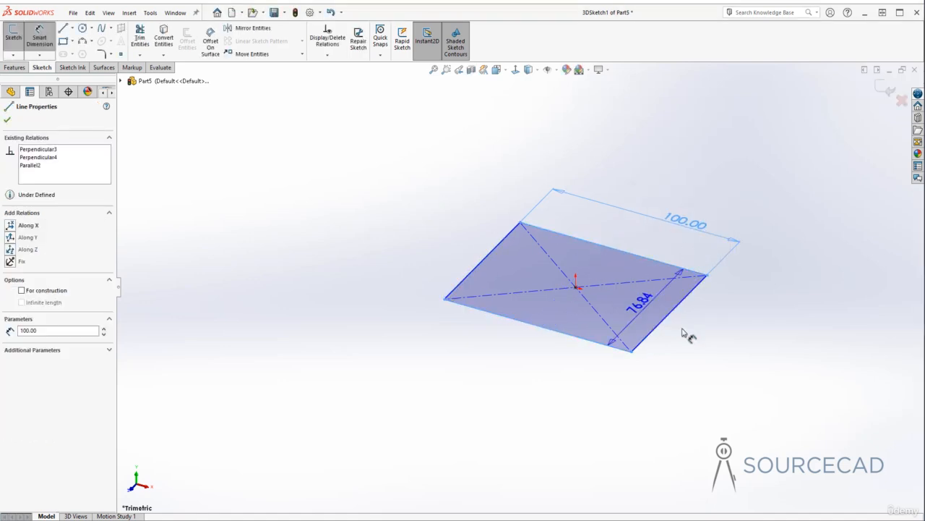
click(731, 340)
text(60)
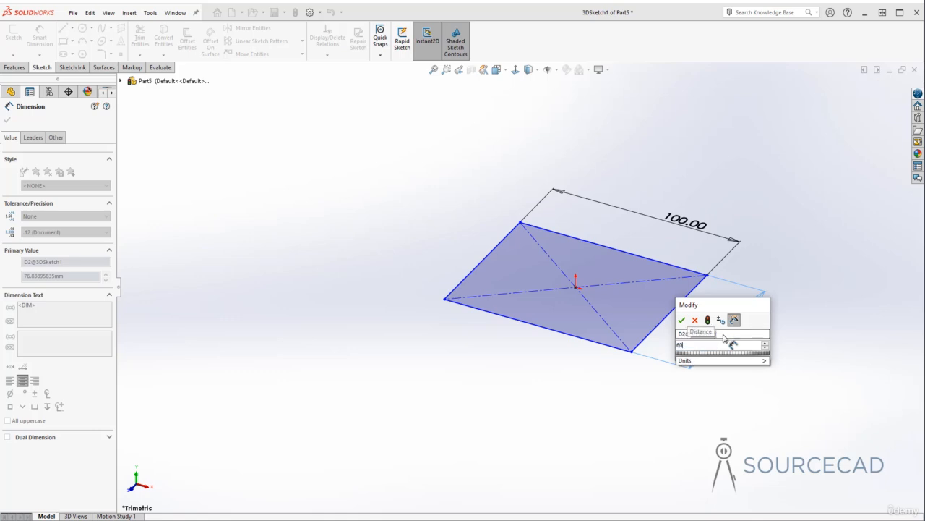
key(Return)
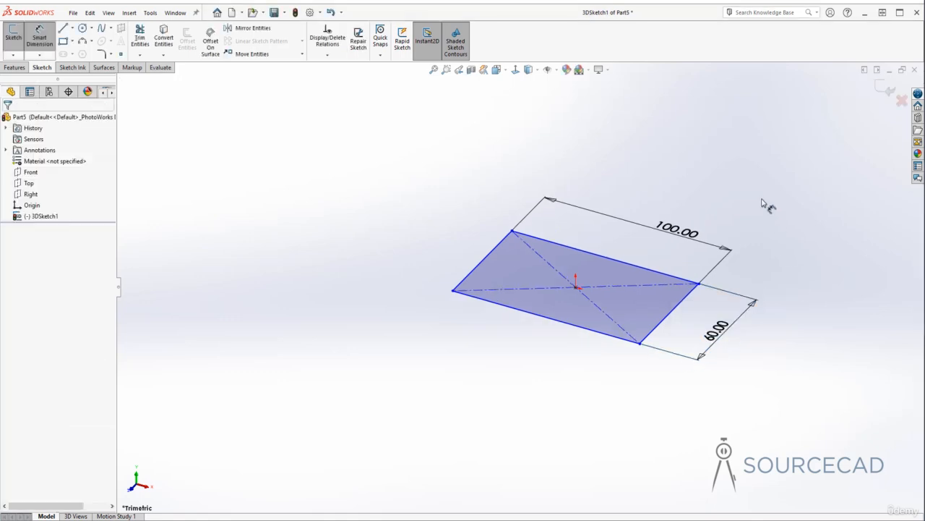
key(Escape)
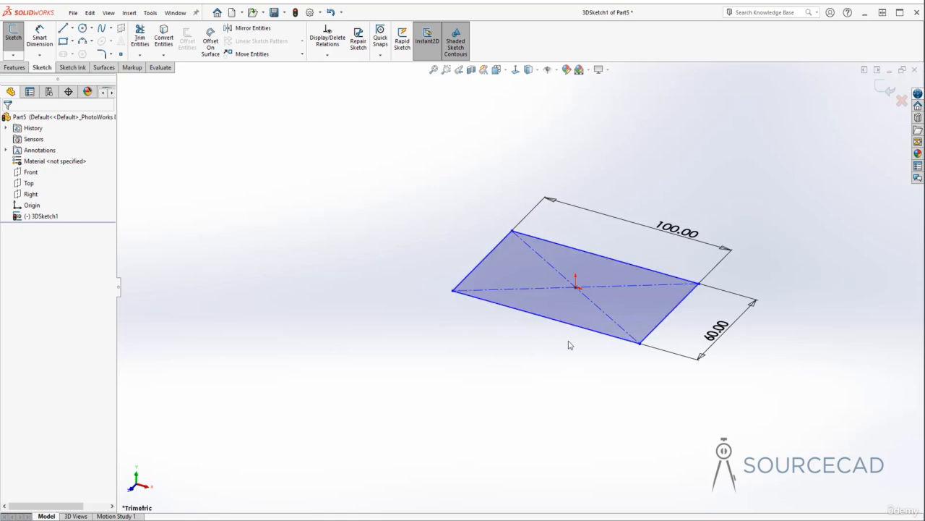
Try moving one corner of the under-defined rectangle out of its plane, and undo the move.
click(673, 316)
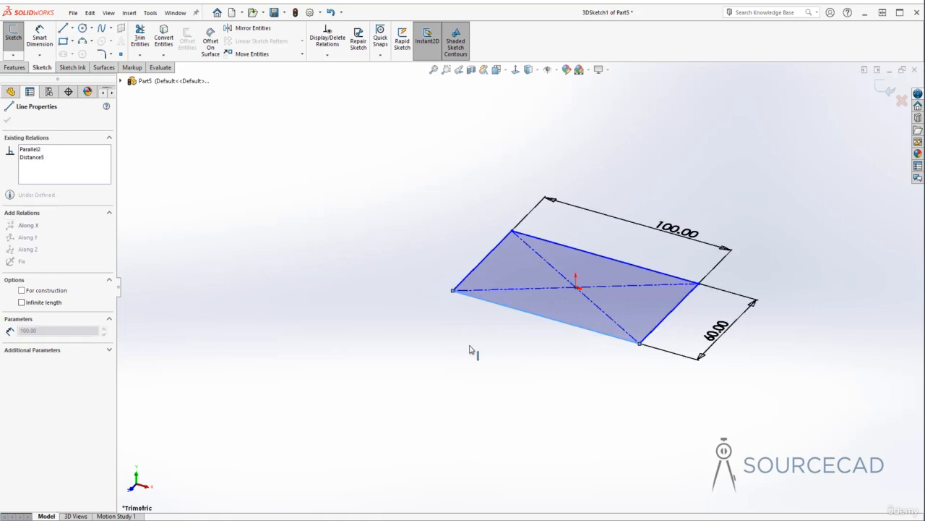
mouse_move(452, 291)
mouse_down()
mouse_move(442, 278)
mouse_move(466, 188)
mouse_move(483, 202)
mouse_up()
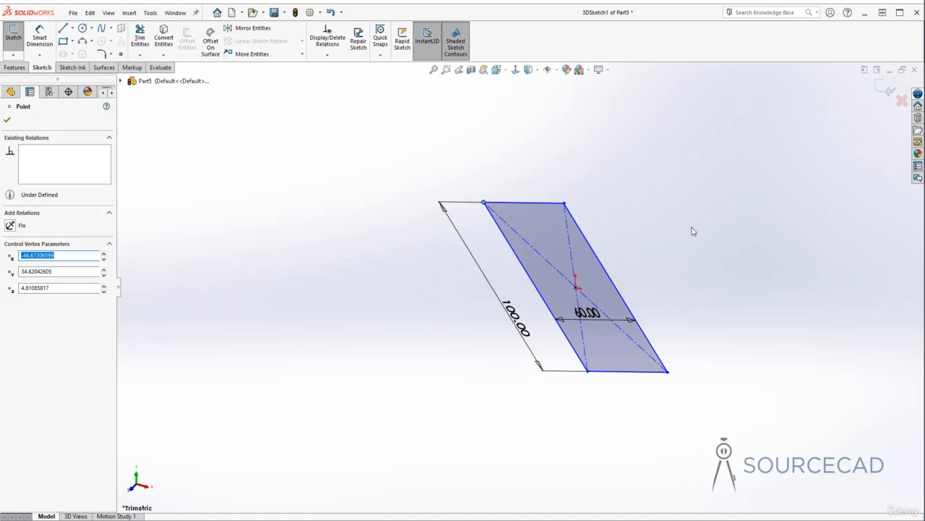
key(ctrl+z)
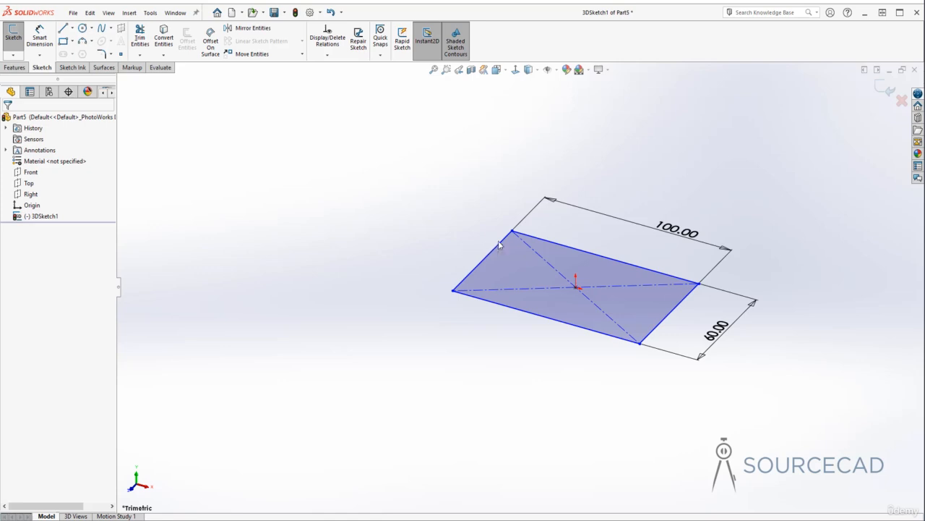
Add an Along X relation to the rectangle's 100 mm edge and an Along Z relation to its 60 mm edge.
click(569, 250)
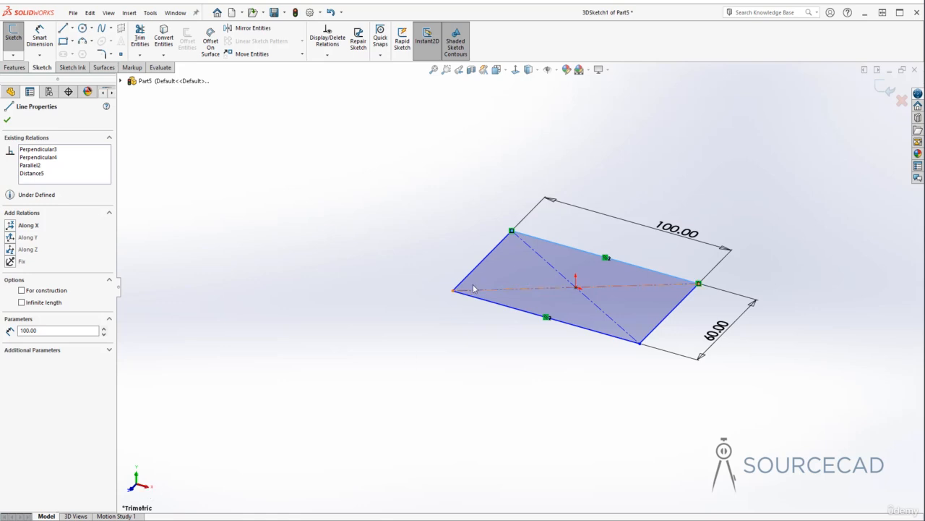
click(13, 226)
click(422, 244)
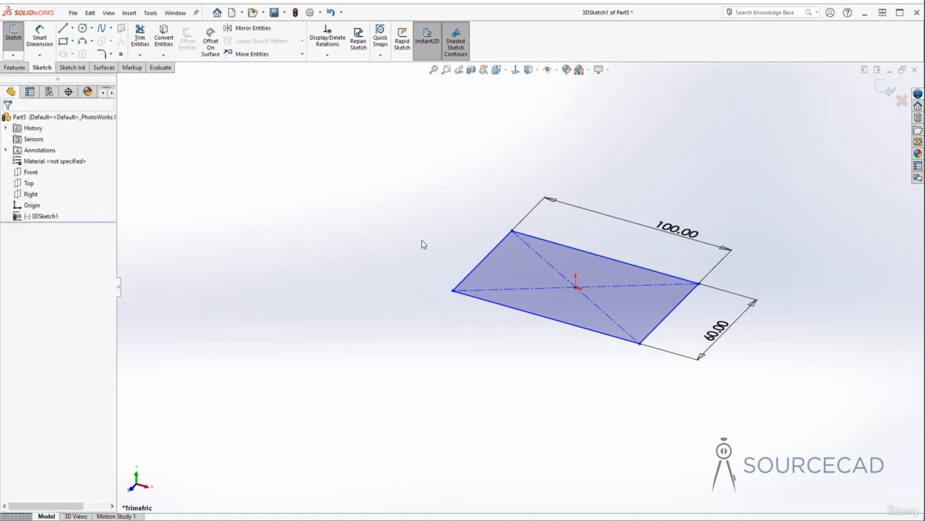
click(486, 256)
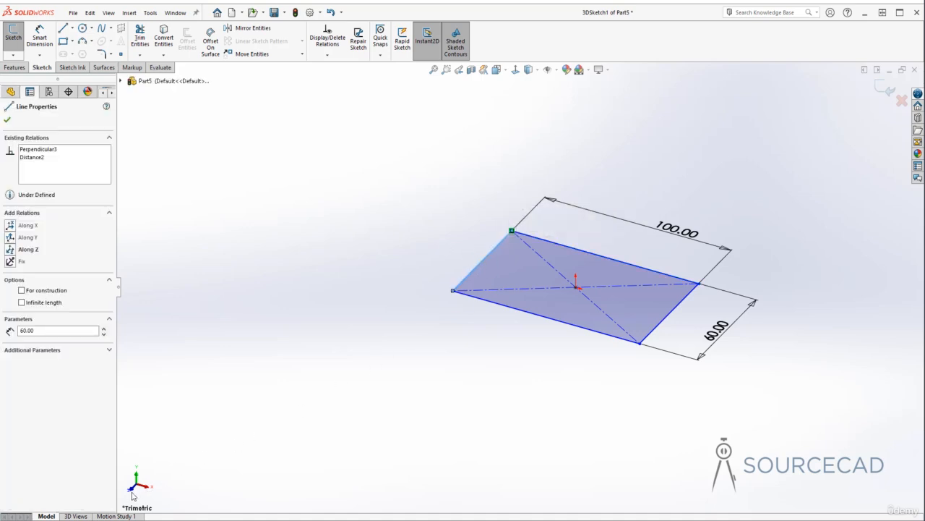
click(10, 248)
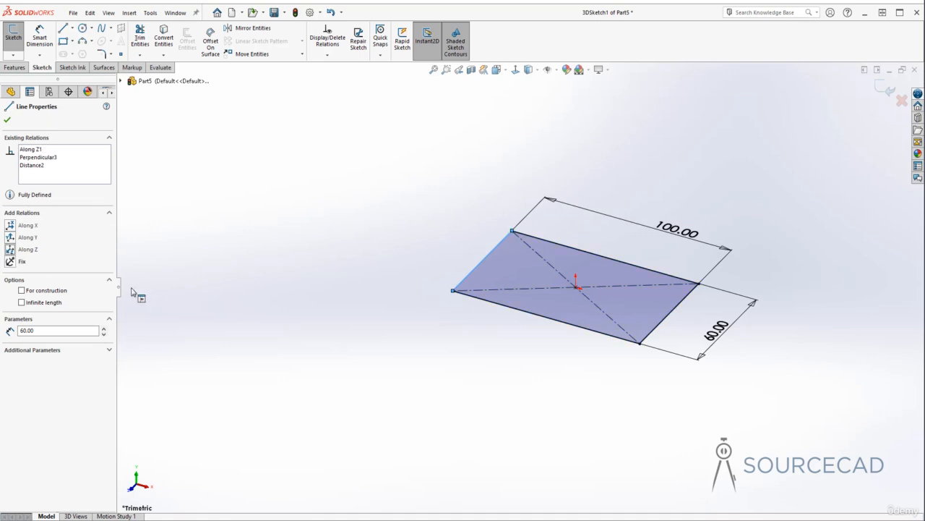
click(337, 286)
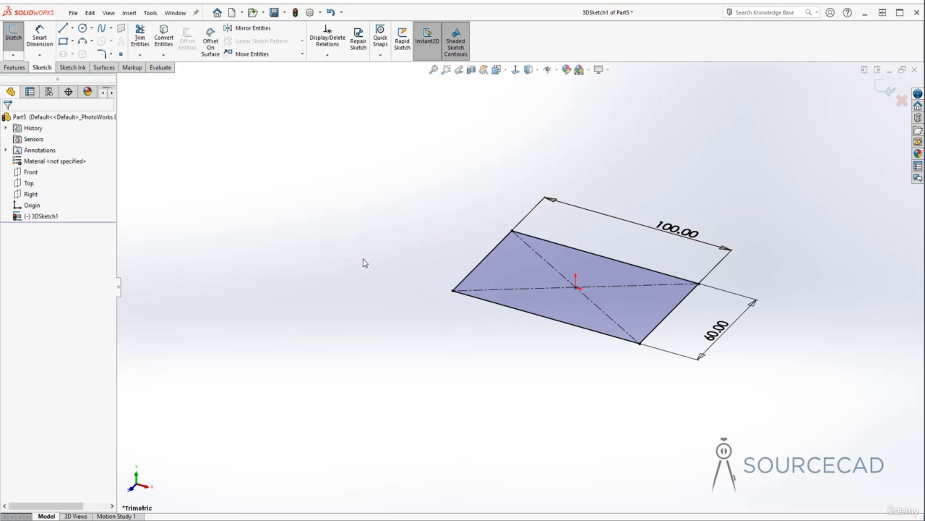
Draw a vertical centerline about 62.5 mm long upward from the midpoint of the rectangle's short edge on the positive X side.
click(72, 28)
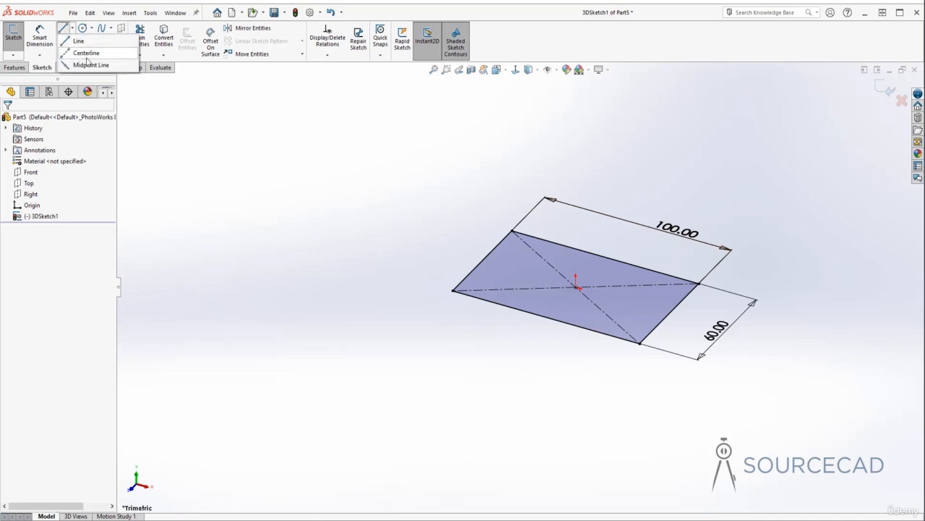
click(87, 53)
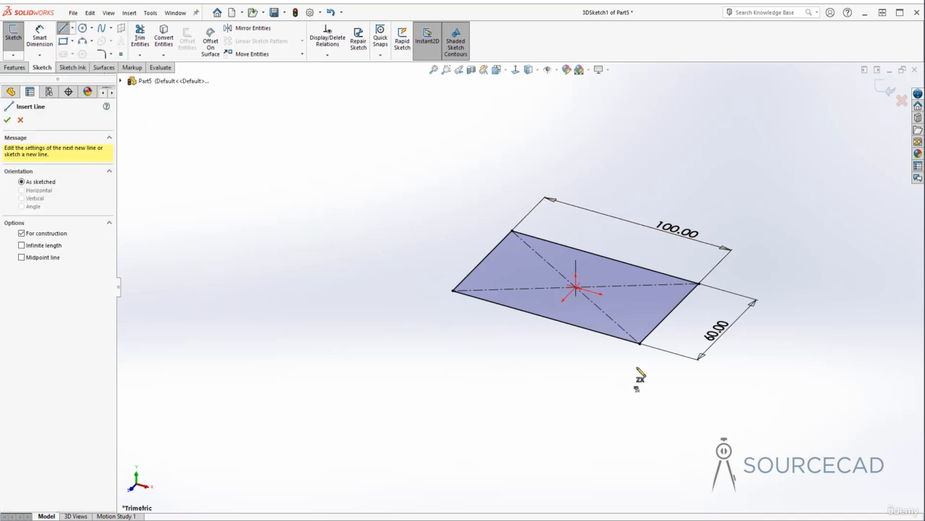
click(670, 315)
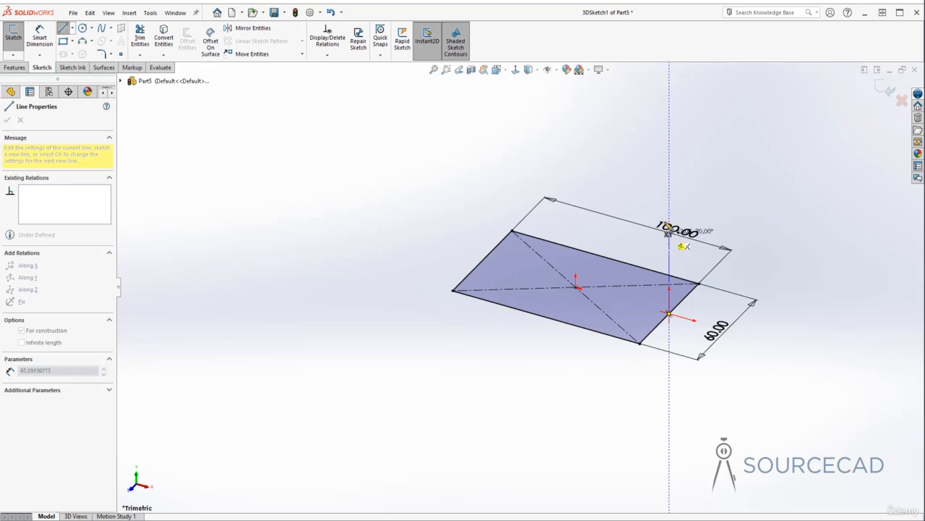
click(669, 195)
key(Escape)
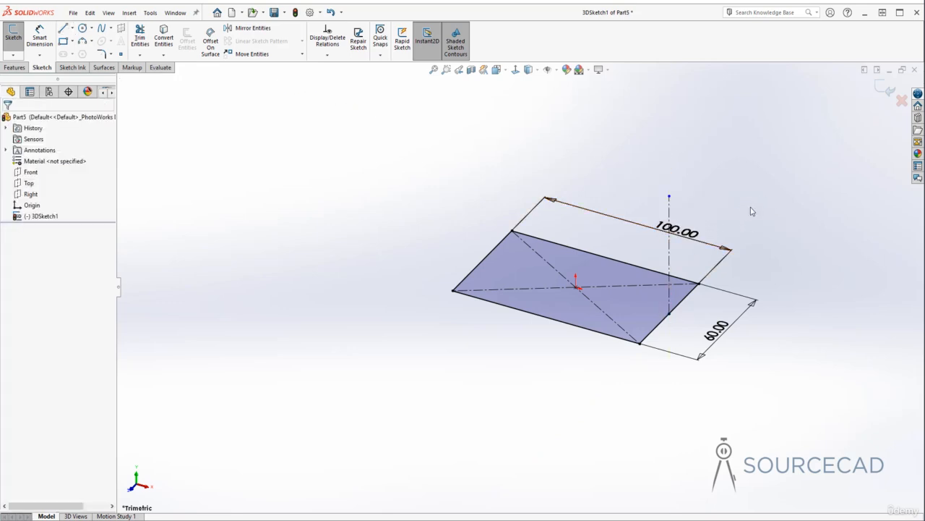
Dimension the vertical centerline's length to 50 mm.
key(d)
click(671, 246)
click(764, 255)
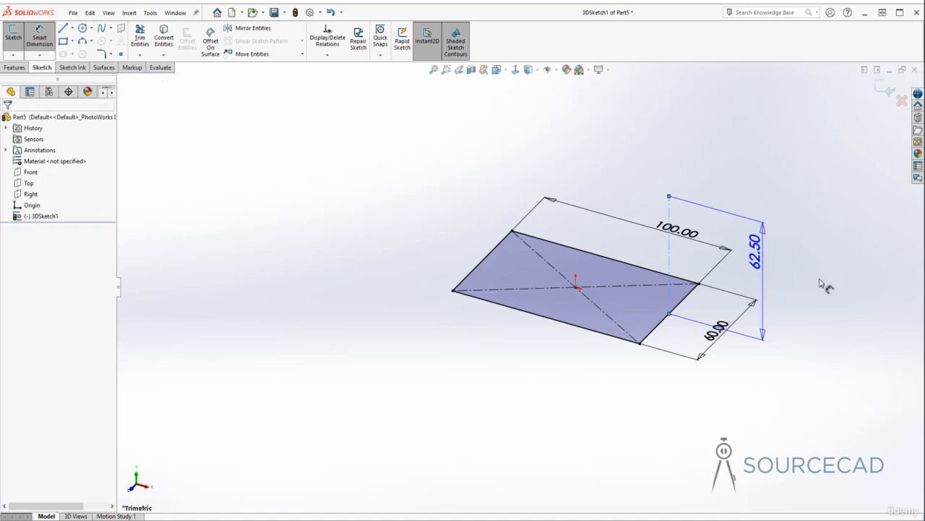
text(50)
key(Return)
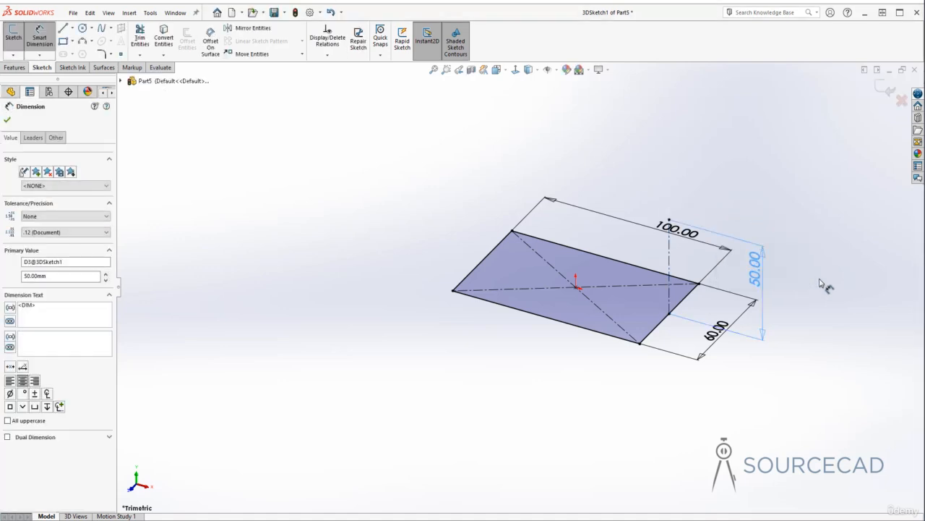
key(Escape)
key(Escape)
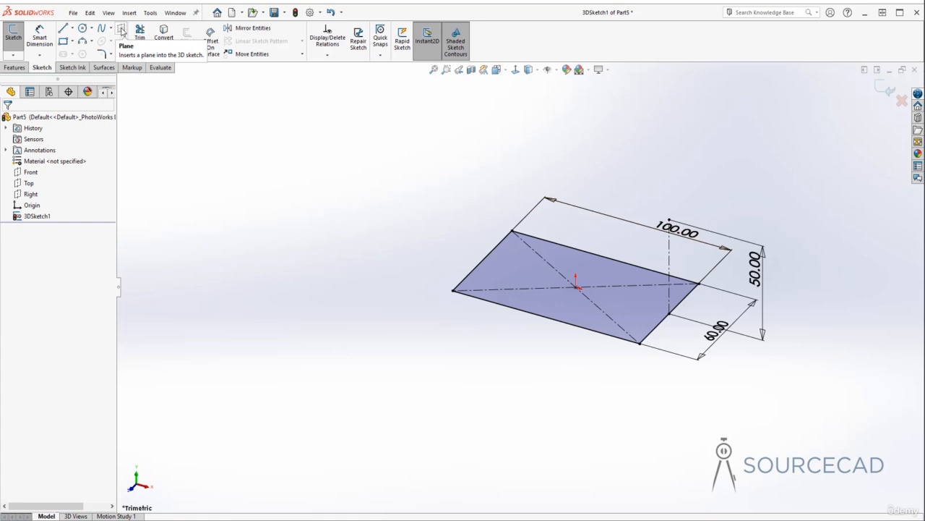
Insert a 3D sketch plane perpendicular to the vertical centerline and coincident with its upper endpoint.
click(121, 32)
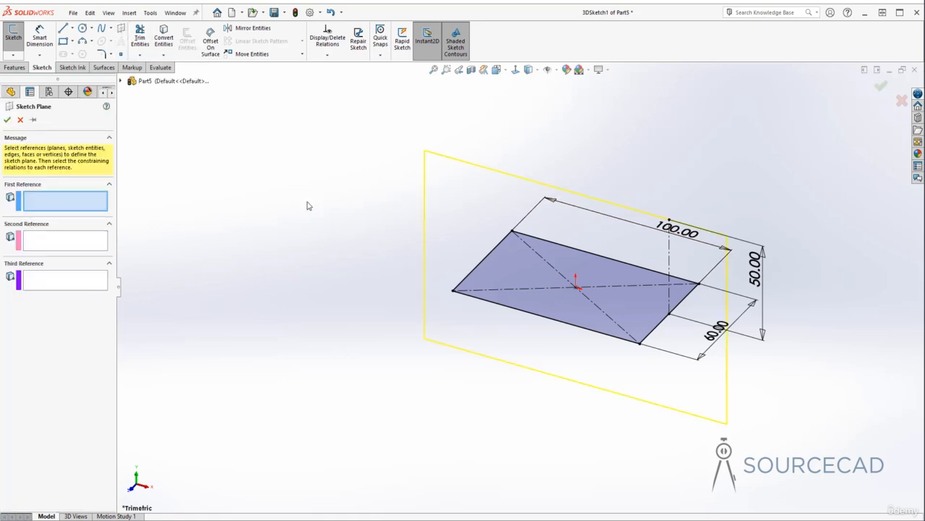
click(670, 253)
click(668, 219)
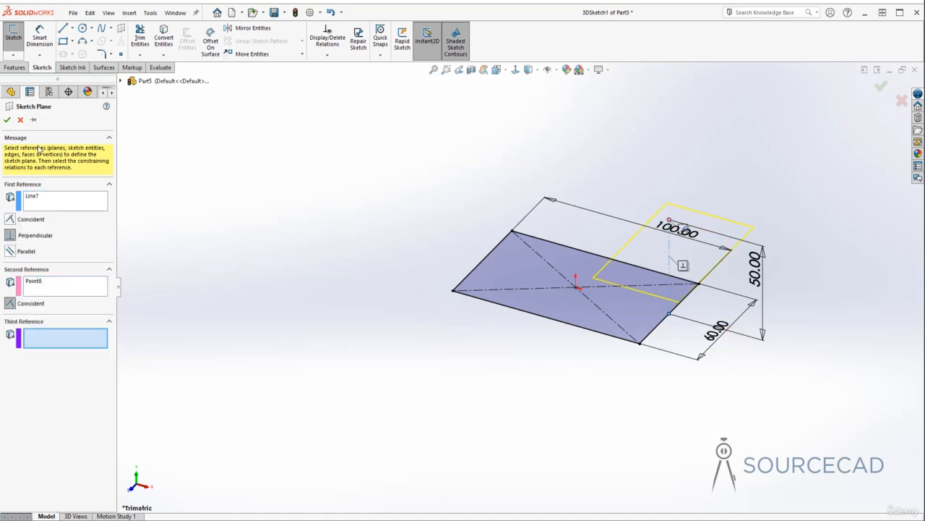
click(6, 119)
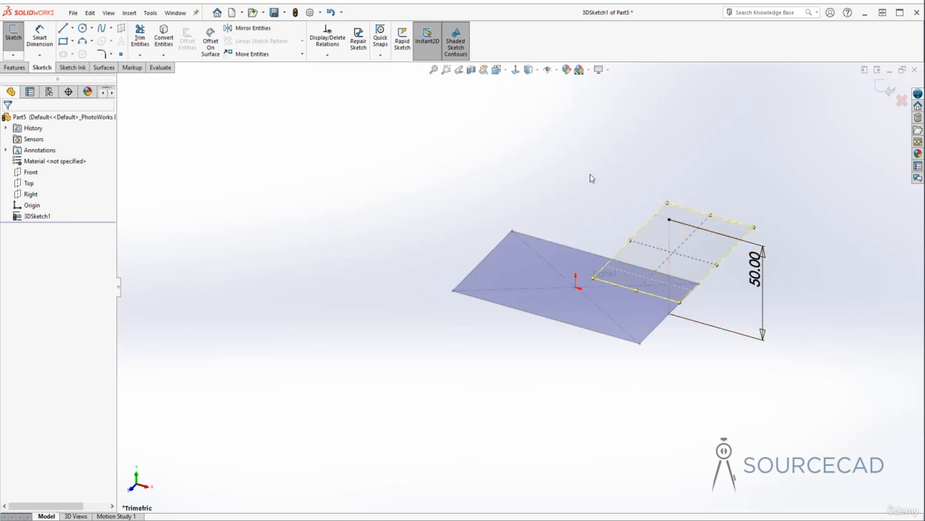
Draw a corner rectangle about 46 × 69 mm on the 3D sketch plane above the base rectangle.
click(64, 41)
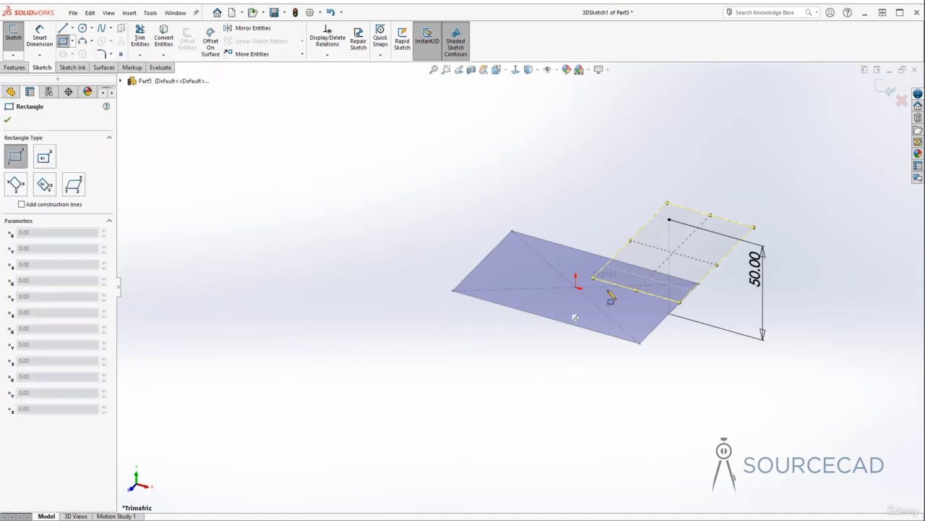
click(732, 247)
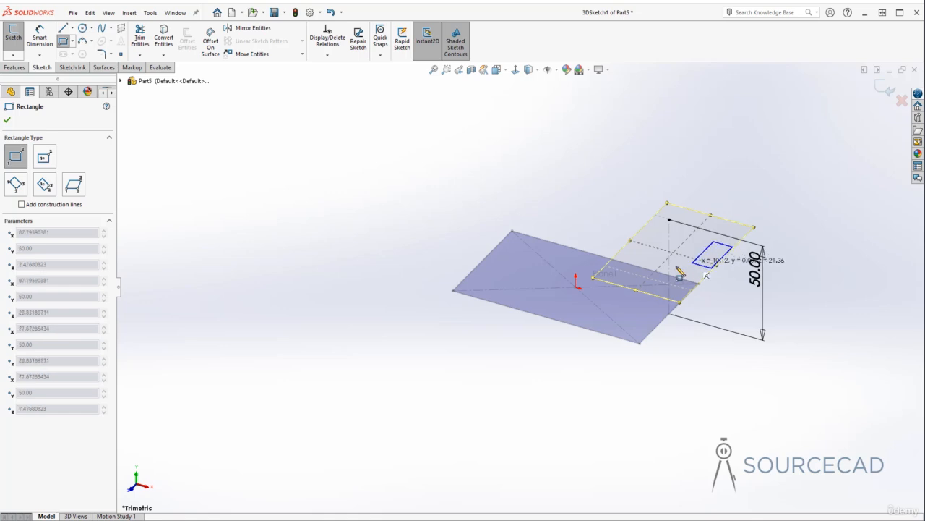
click(582, 289)
key(Escape)
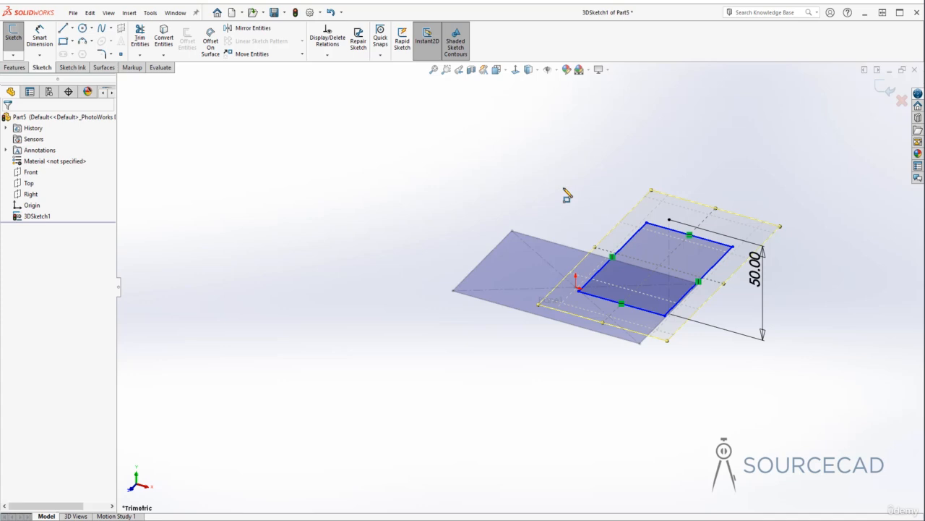
Dimension the distance between the upper rectangle's two long edges to 30 mm.
click(39, 38)
click(631, 239)
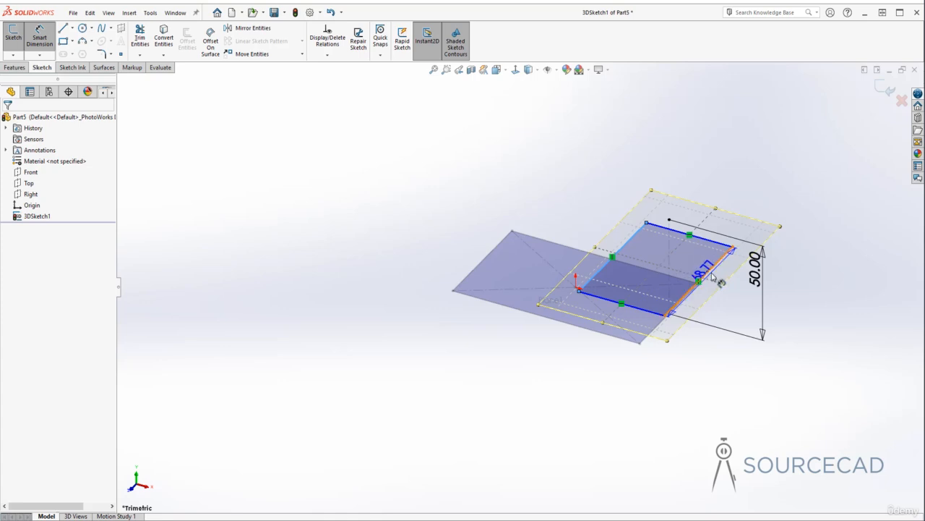
click(710, 272)
click(763, 172)
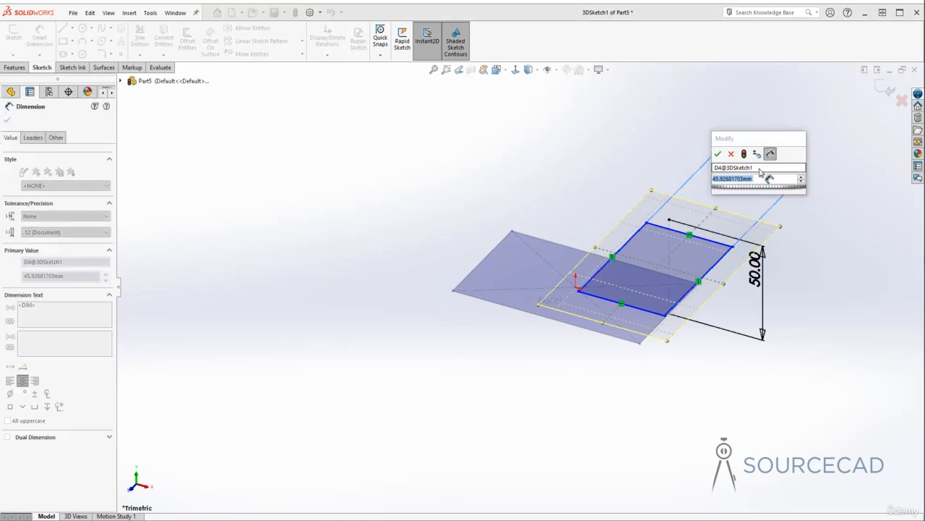
text(30)
key(Return)
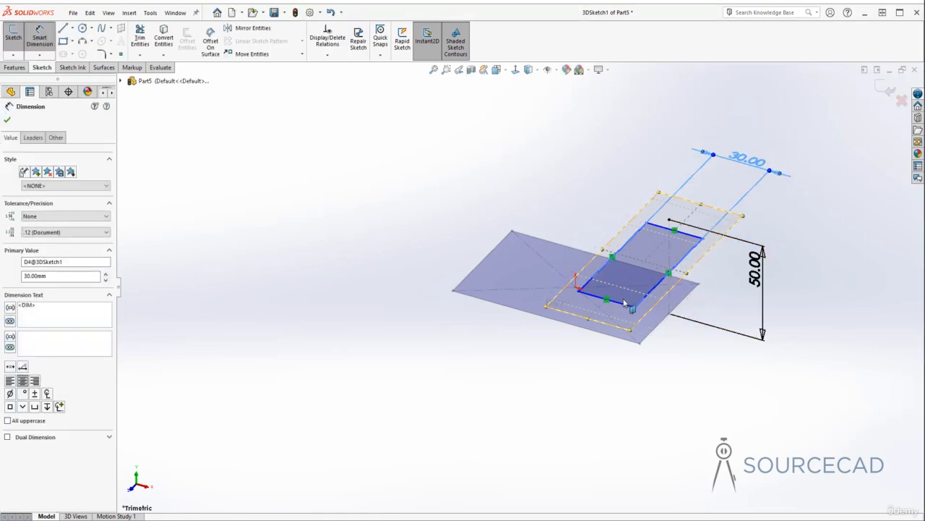
Dimension the distance between the upper rectangle's two short edges to 60 mm.
click(619, 302)
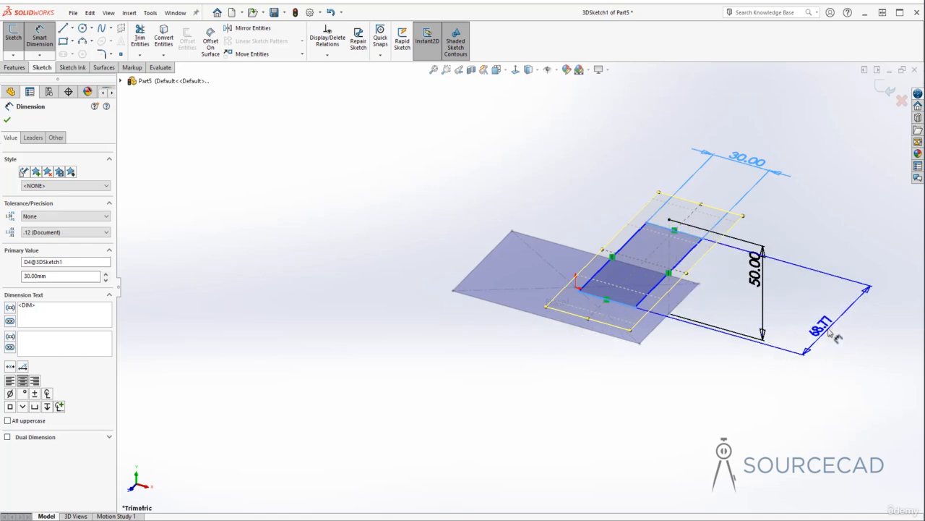
click(801, 394)
text(60)
key(Return)
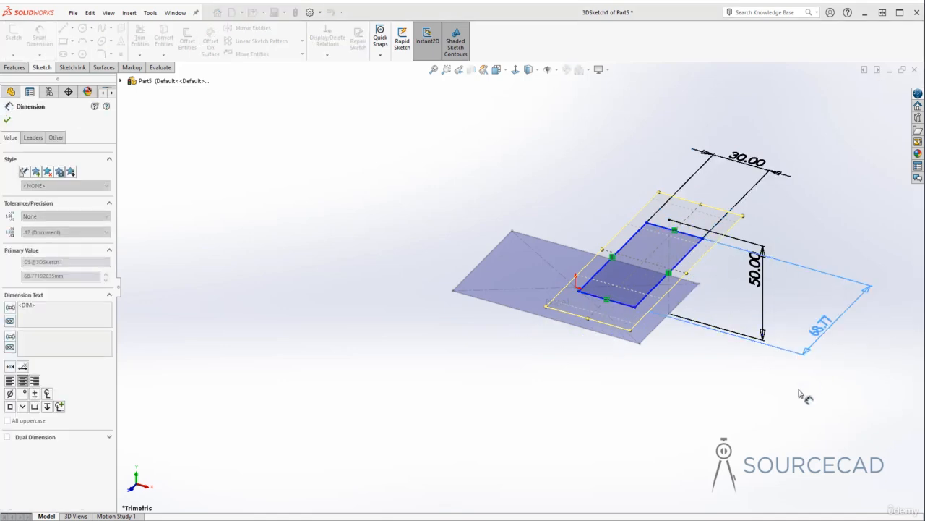
key(Escape)
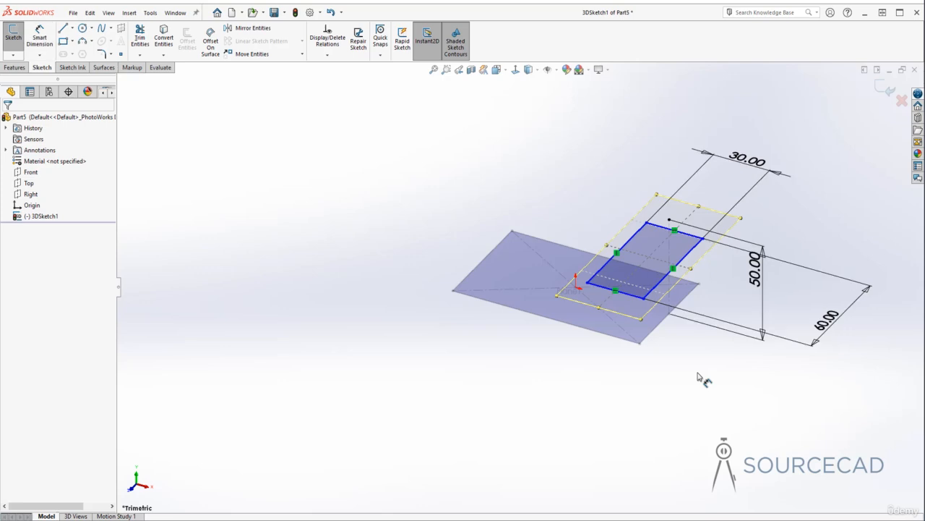
mouse_move(700, 355)
middle_down()
mouse_move(647, 248)
mouse_move(643, 347)
mouse_move(598, 290)
mouse_move(568, 293)
mouse_move(615, 292)
middle_up()
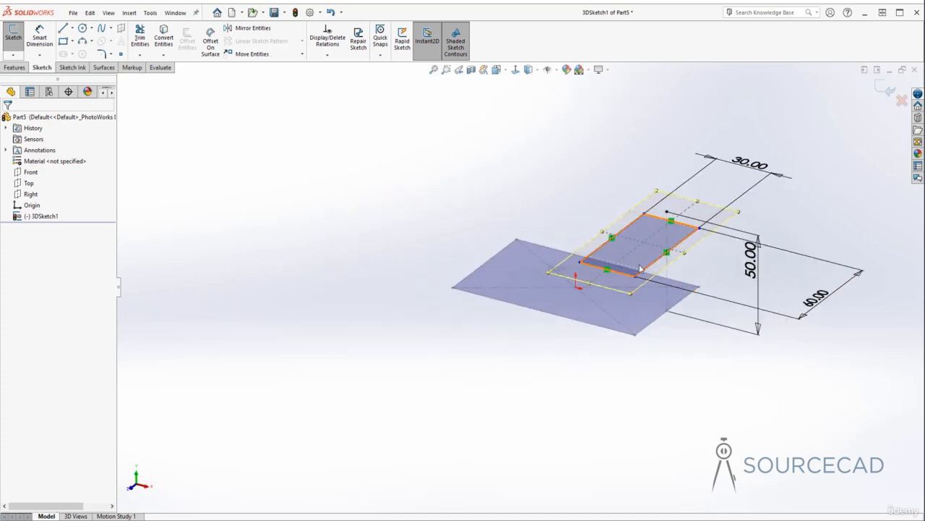
click(63, 28)
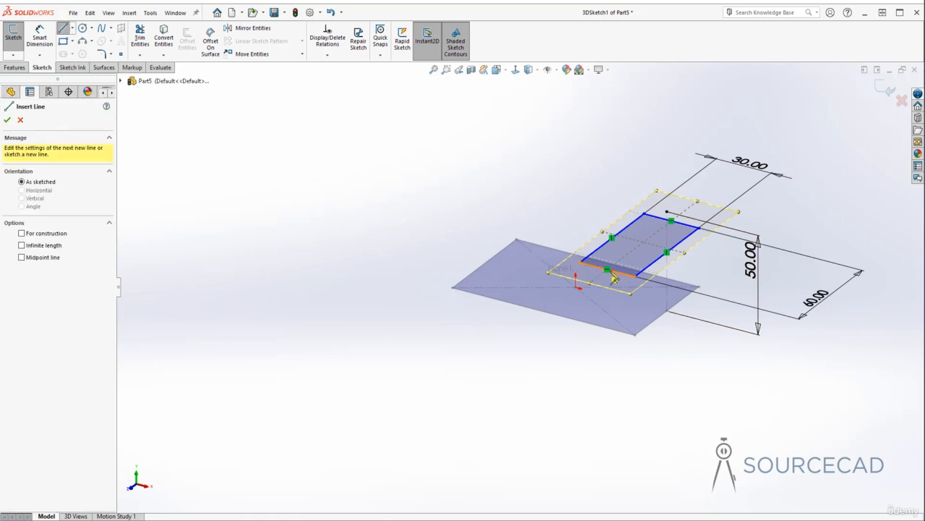
click(699, 230)
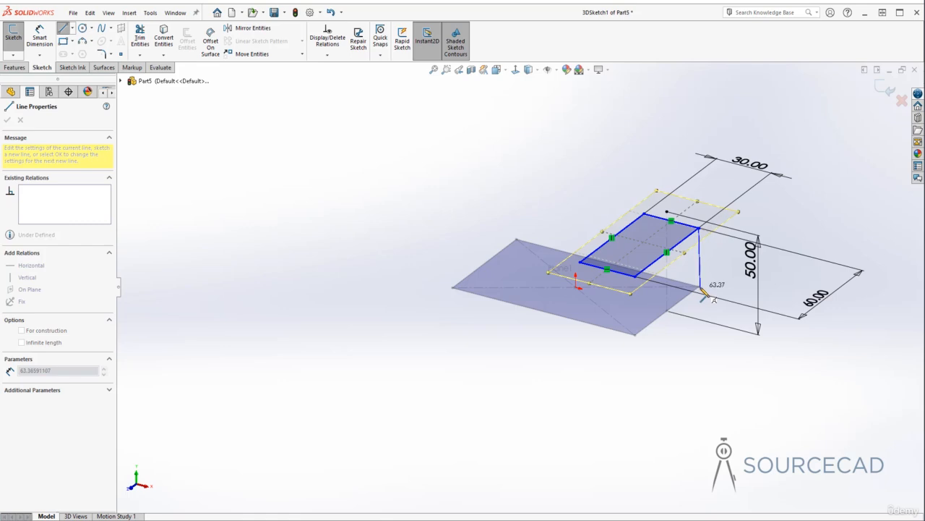
middle_drag(713, 281, 694, 295)
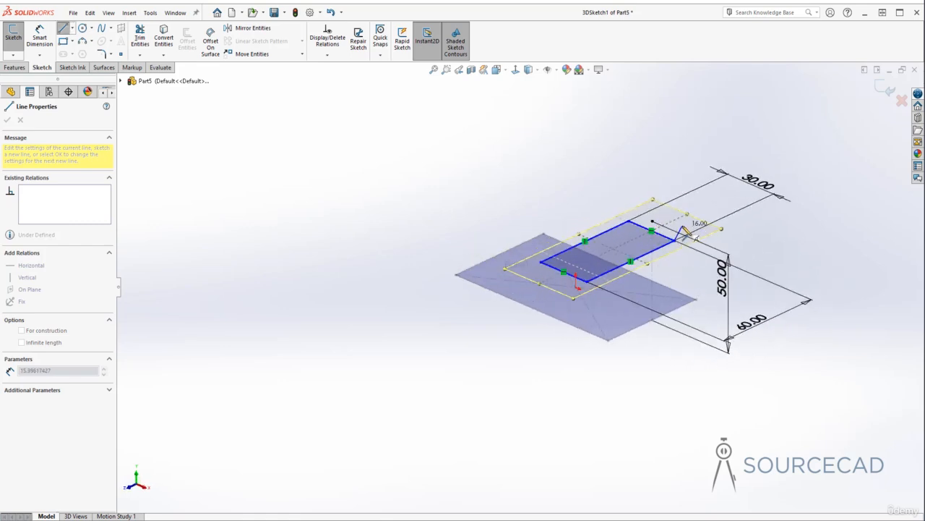
key(Escape)
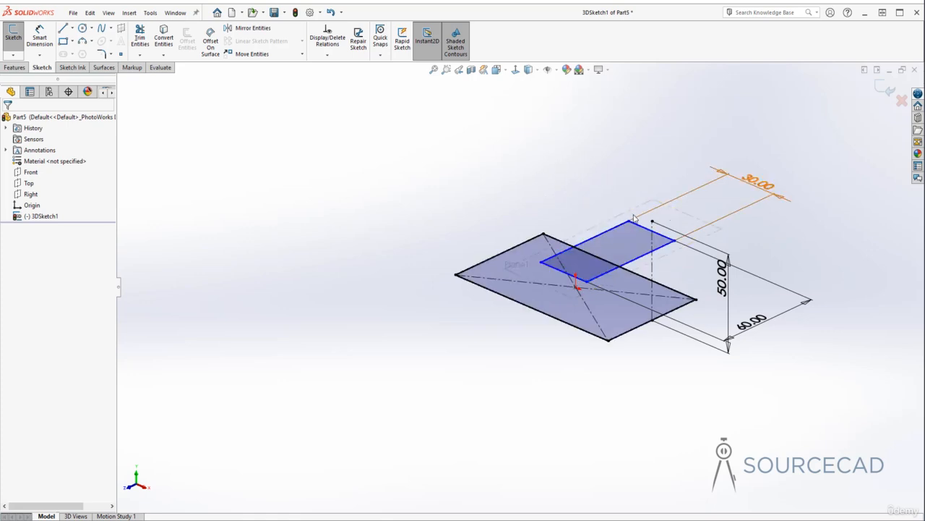
Draw two lines joining the upper rectangle's positive X corners to the corresponding corners of the base rectangle.
click(62, 28)
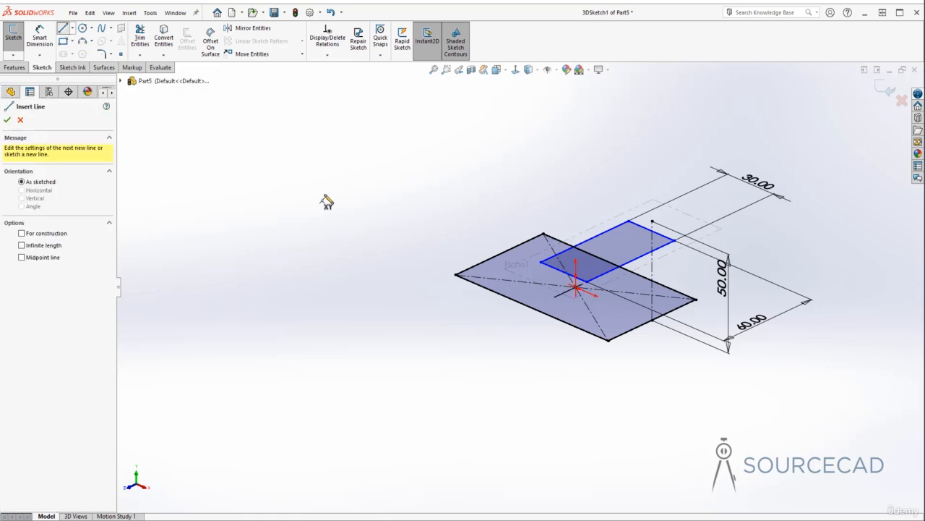
click(674, 242)
click(695, 300)
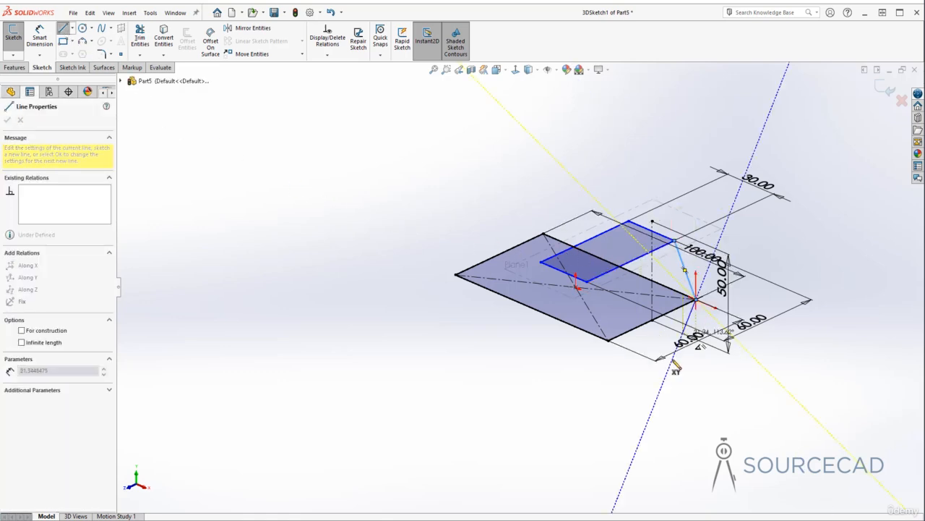
key(Escape)
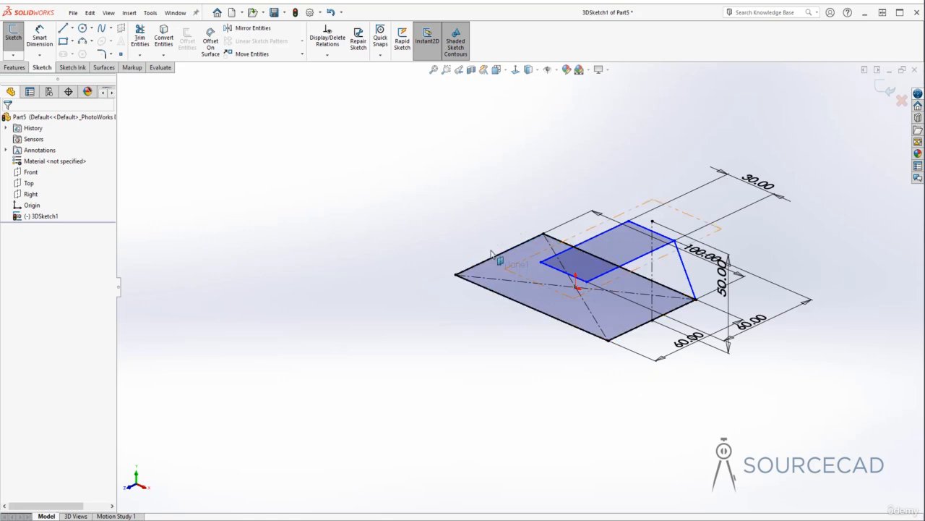
click(63, 27)
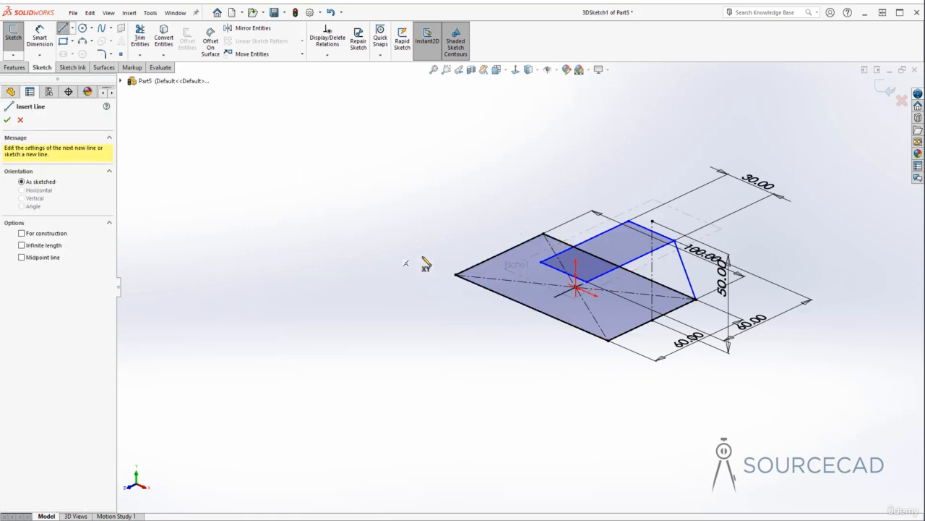
click(586, 290)
click(609, 340)
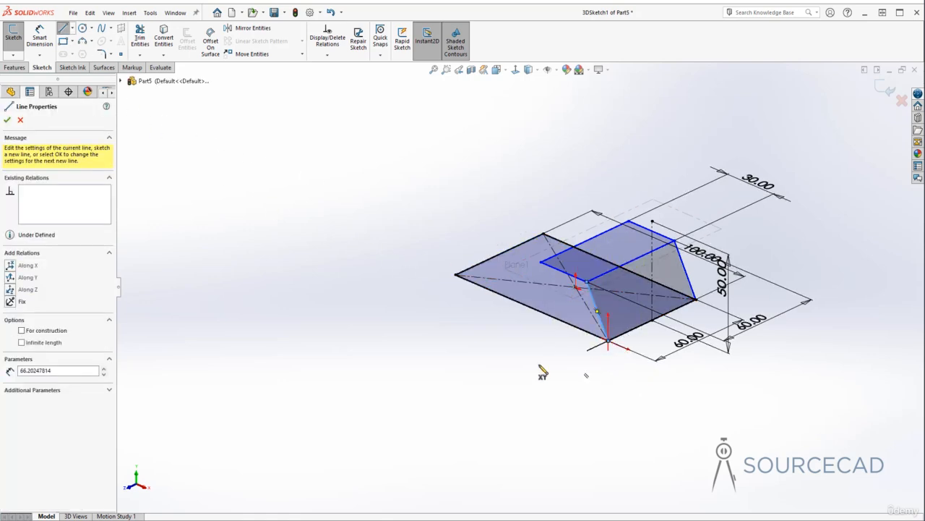
key(Escape)
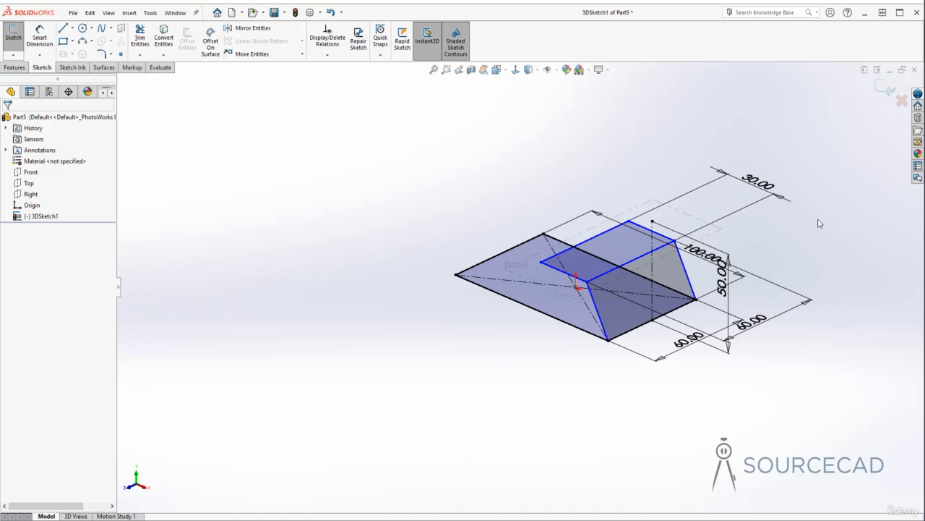
Add an Along Y relation to each of the two lines connecting the upper and base rectangles.
mouse_move(512, 313)
middle_down()
mouse_move(593, 308)
mouse_move(527, 293)
middle_up()
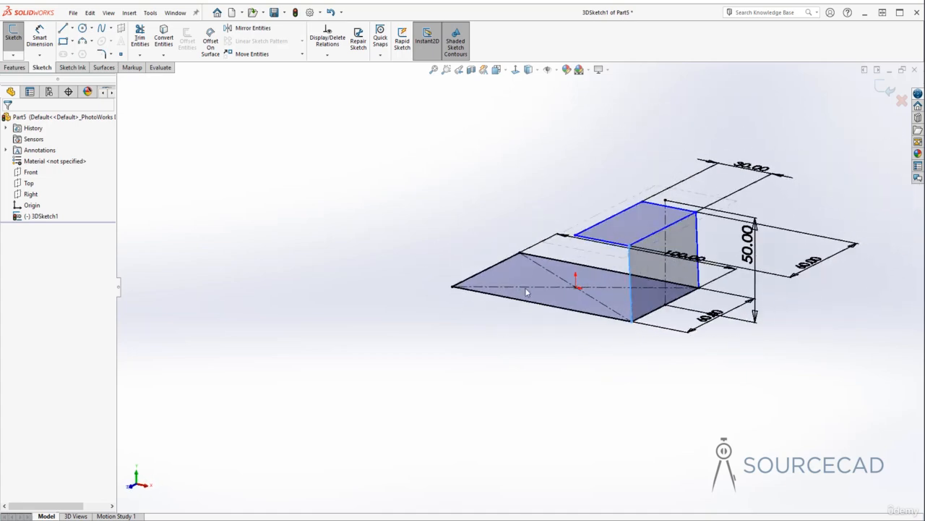
click(632, 271)
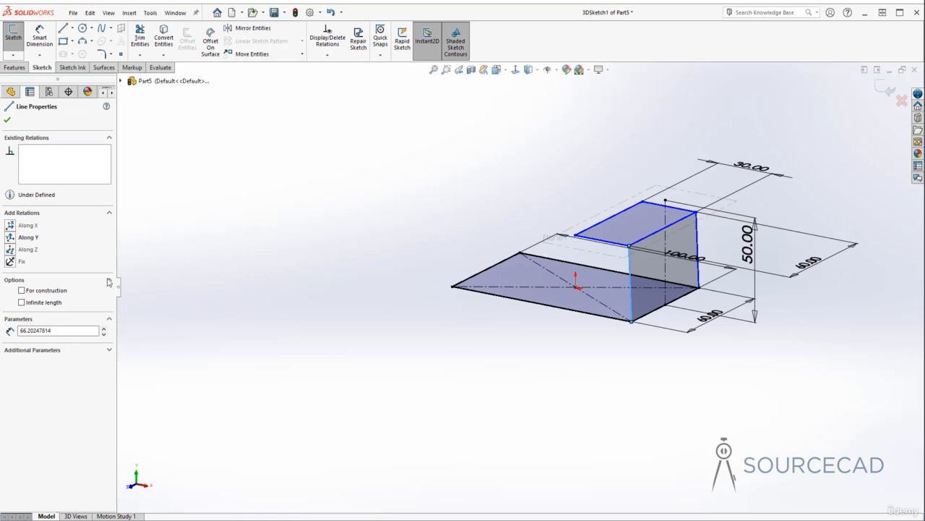
click(10, 237)
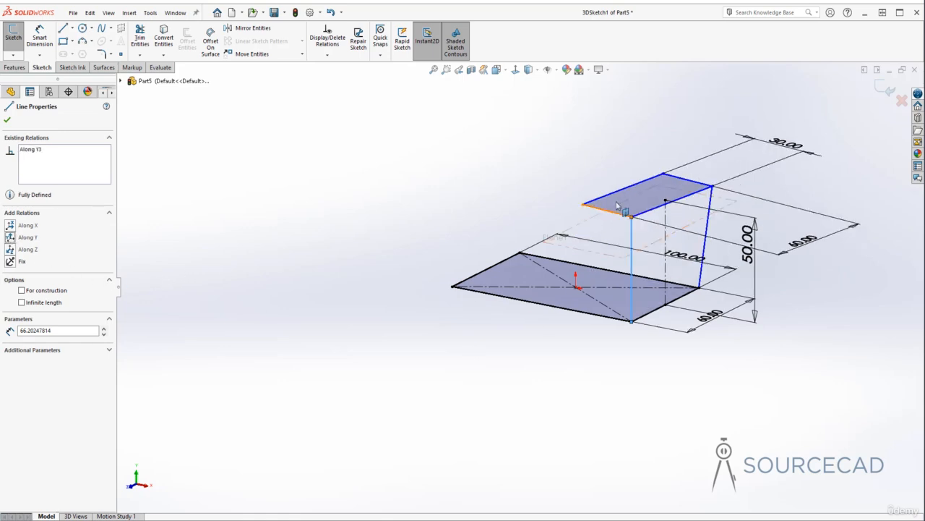
click(627, 376)
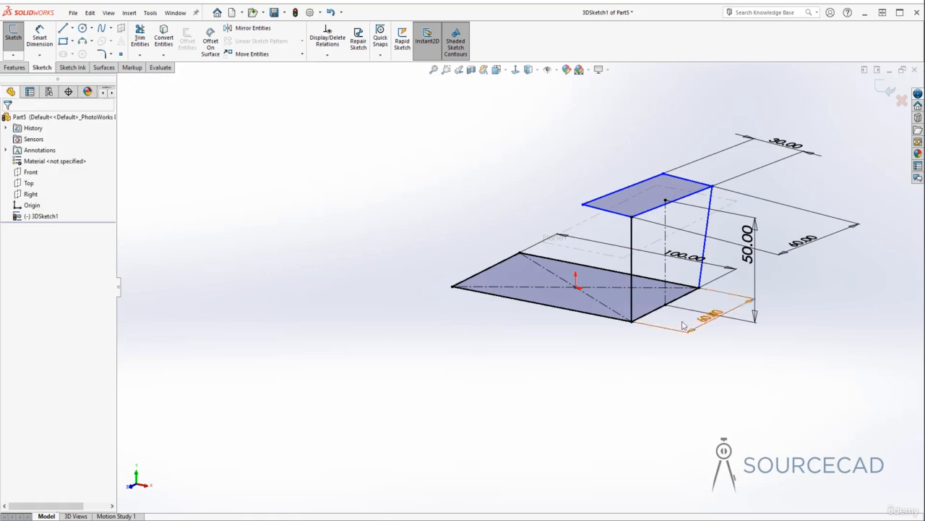
click(708, 229)
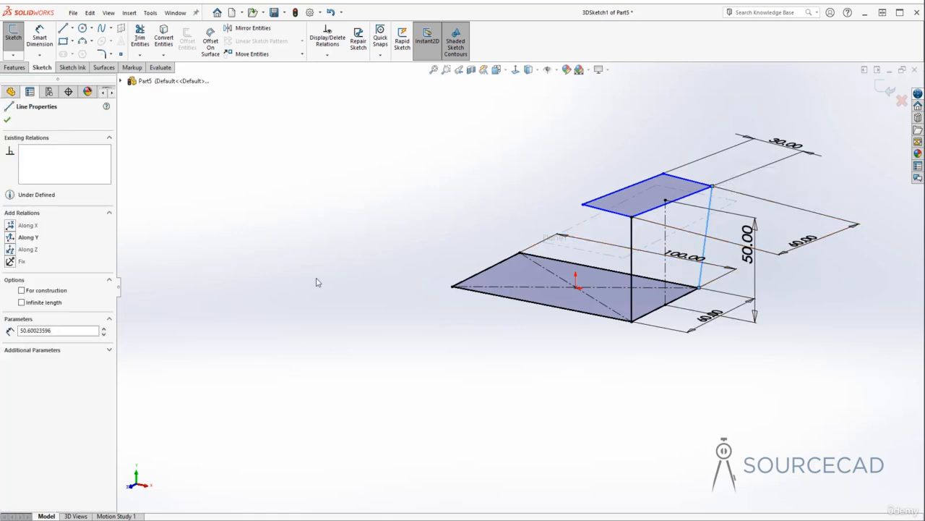
click(10, 239)
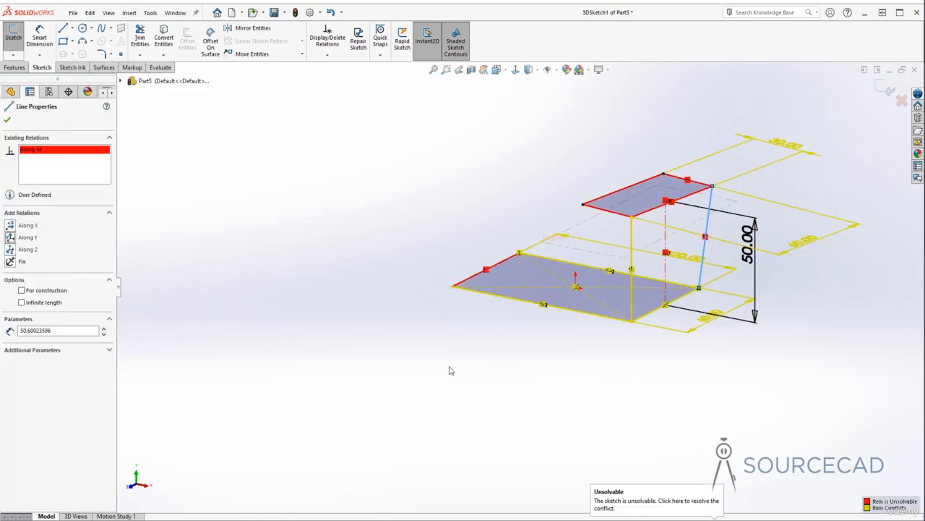
click(8, 120)
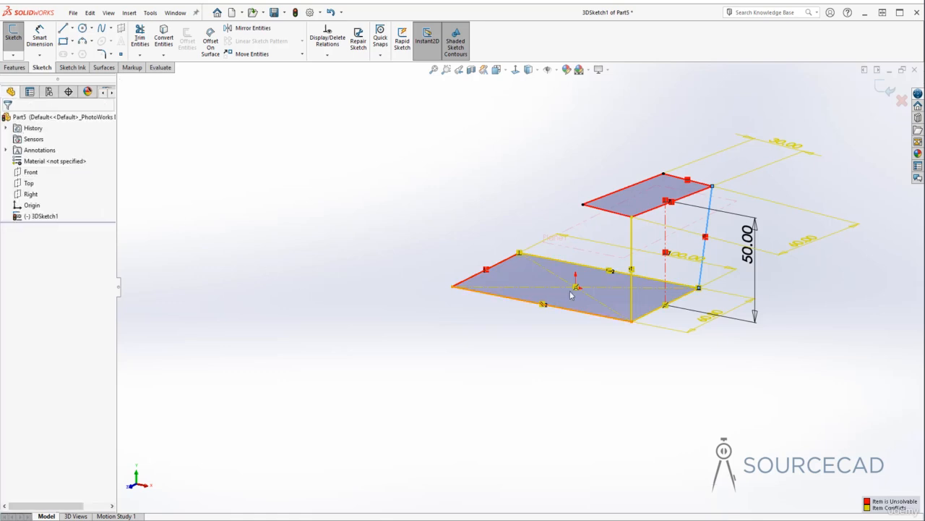
Delete the vertical construction centerline together with its 50 mm dimension.
click(666, 226)
right_click(666, 227)
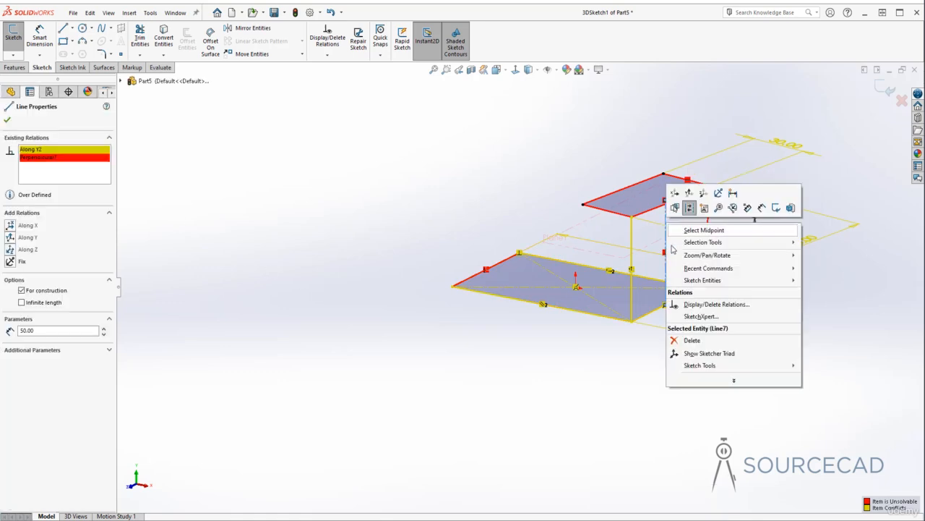
click(700, 345)
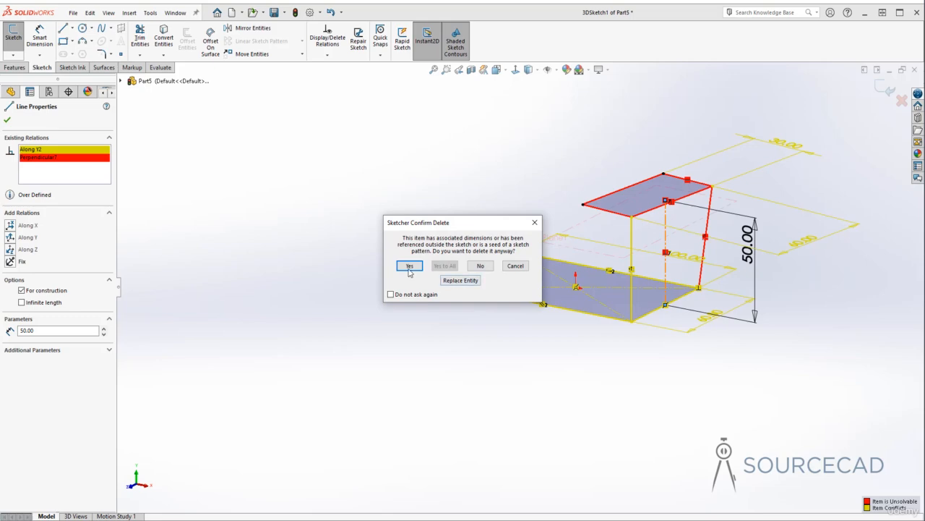
click(410, 266)
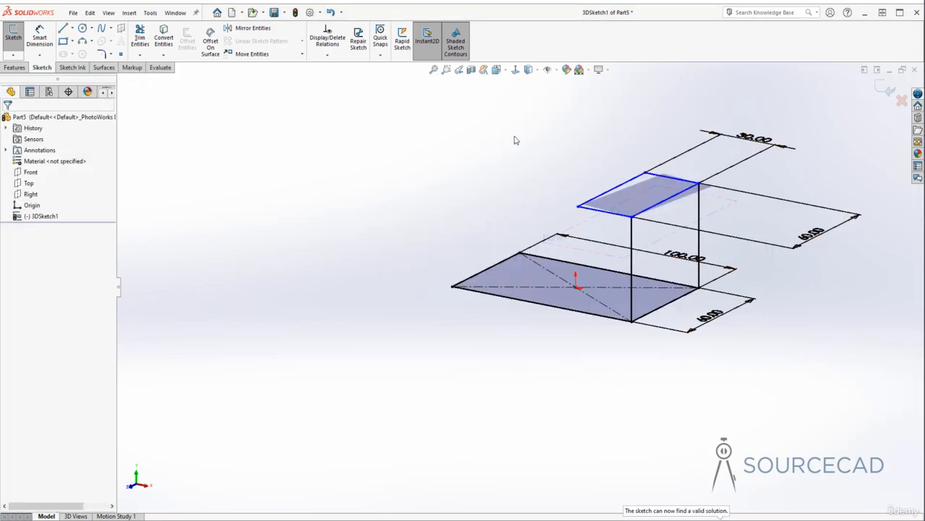
Add an Along X relation to the upper rectangle's short edge on the negative Z side.
mouse_move(723, 209)
middle_down()
mouse_move(702, 330)
mouse_move(684, 297)
mouse_move(644, 301)
middle_up()
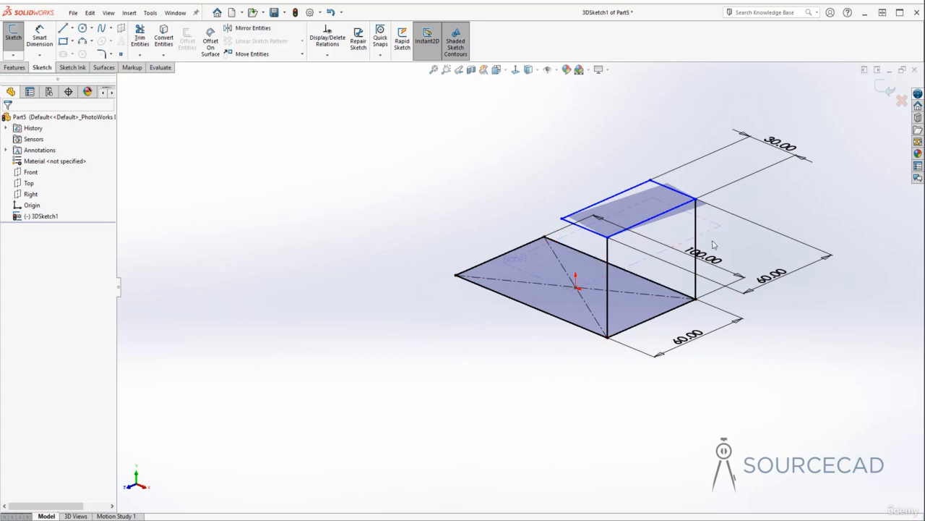
mouse_move(771, 209)
middle_down()
mouse_move(707, 182)
mouse_move(723, 203)
mouse_move(708, 254)
mouse_move(738, 234)
mouse_move(664, 186)
middle_up()
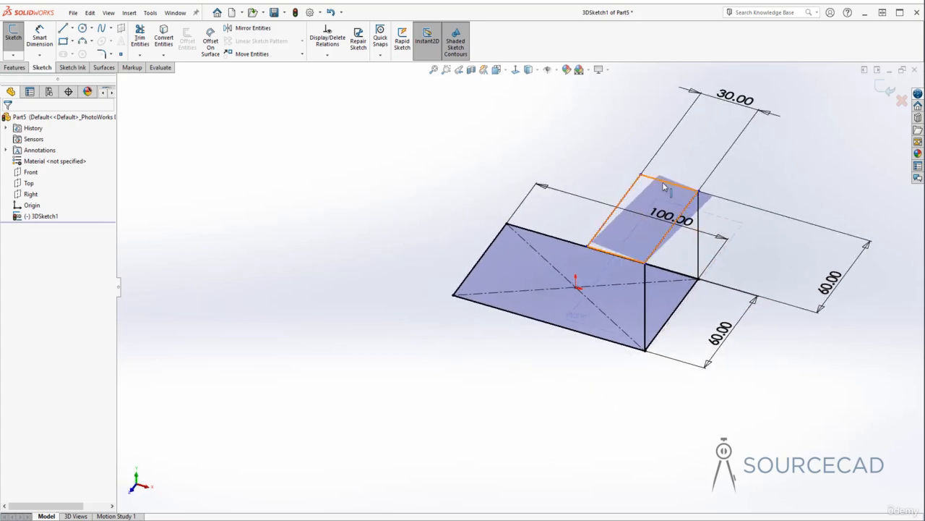
click(664, 186)
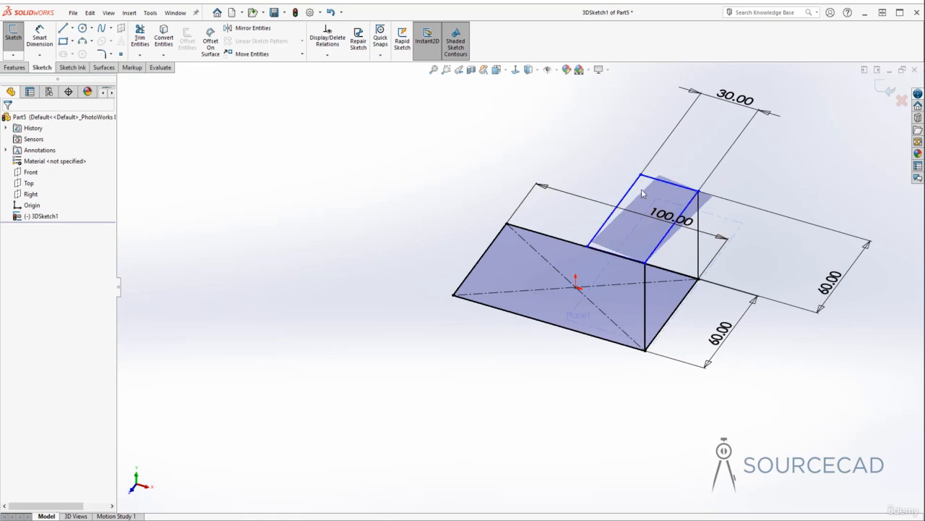
middle_drag(606, 187, 608, 153)
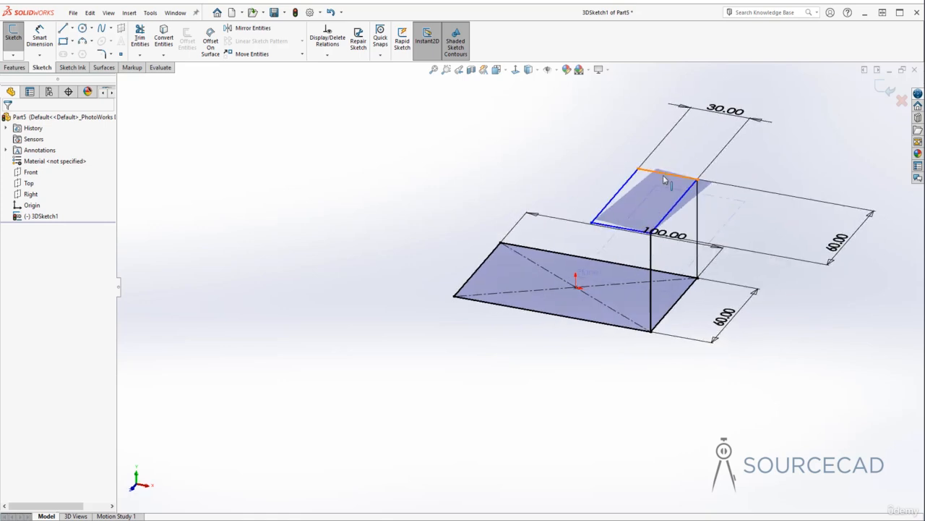
click(631, 178)
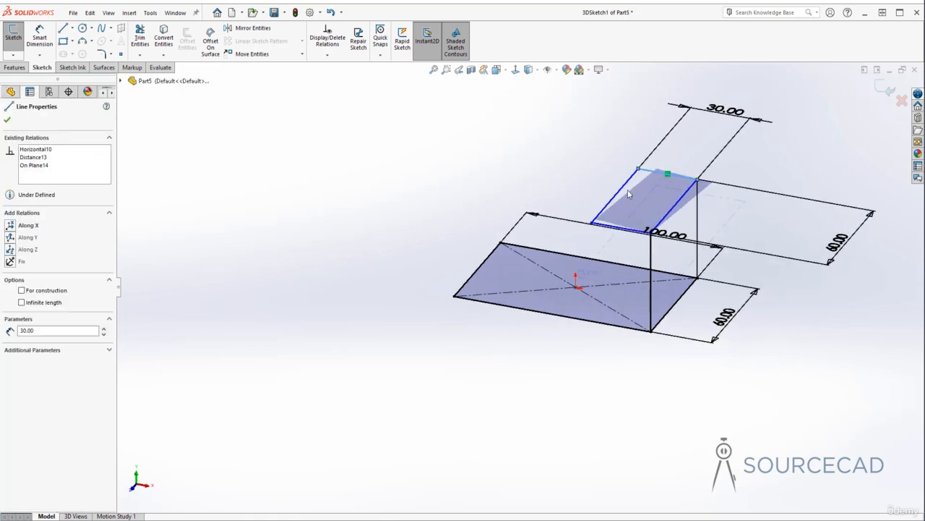
click(589, 178)
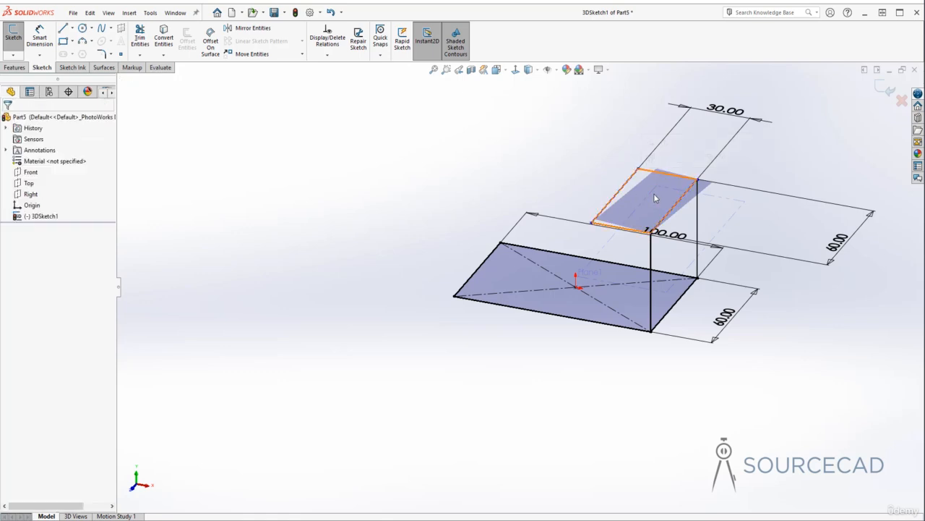
click(657, 175)
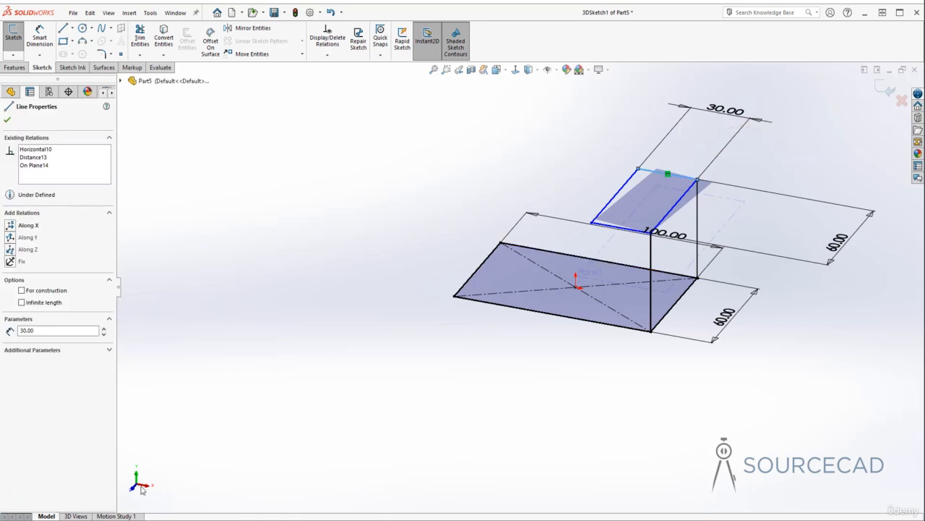
click(22, 226)
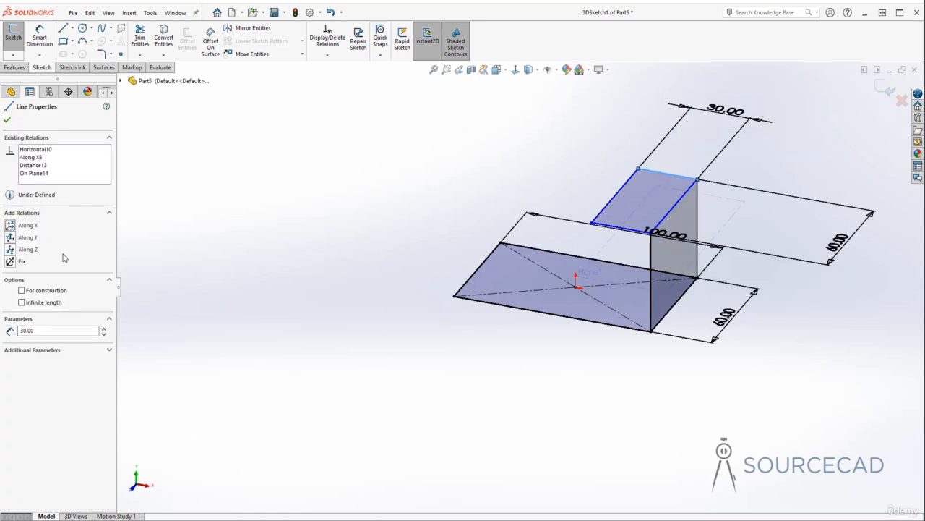
Try an Along Z relation on the upper rectangle's long edge on the negative X side, and undo it.
click(615, 196)
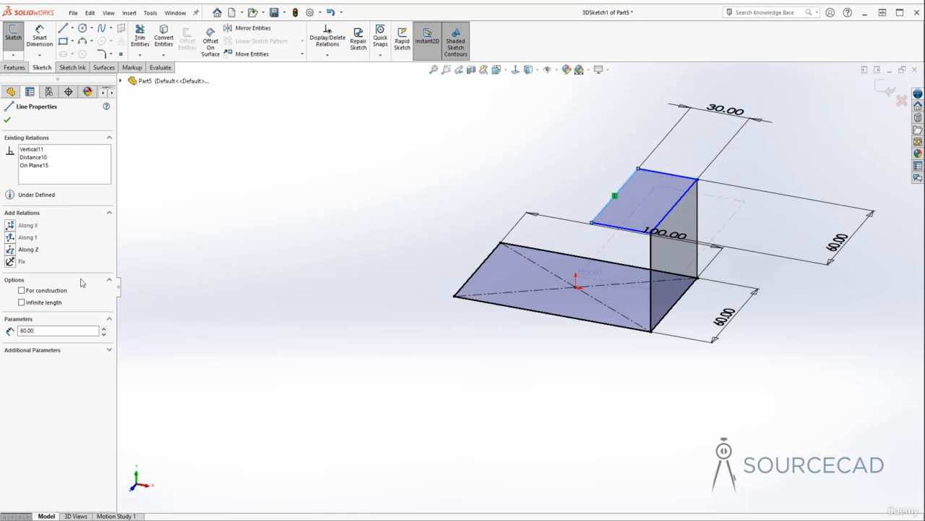
click(10, 248)
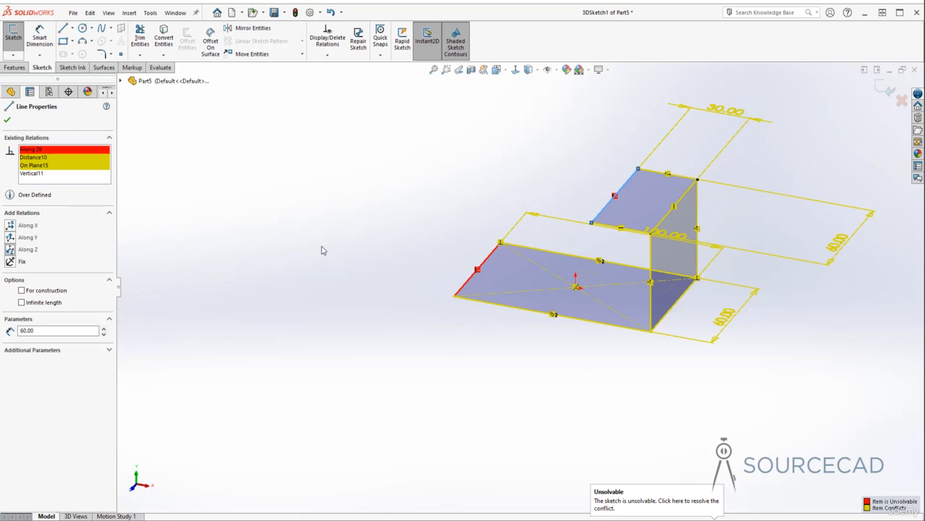
key(ctrl+z)
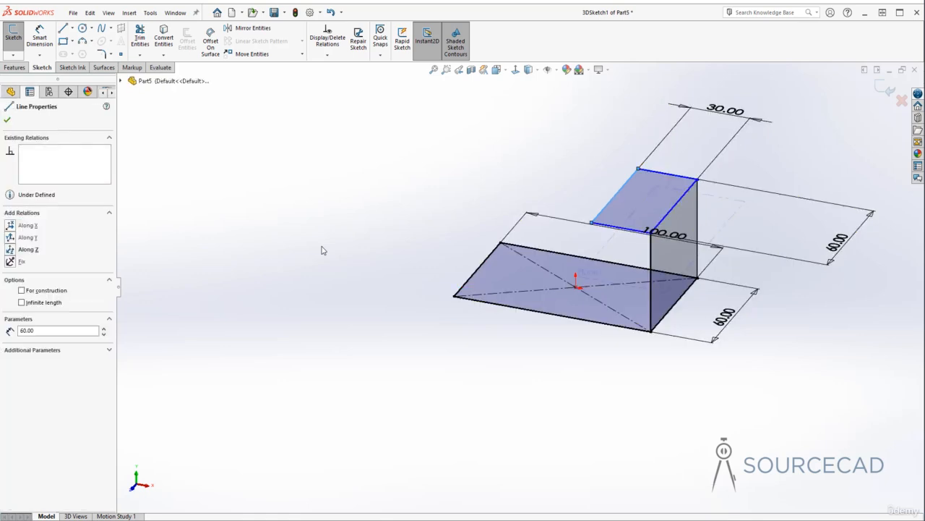
key(Escape)
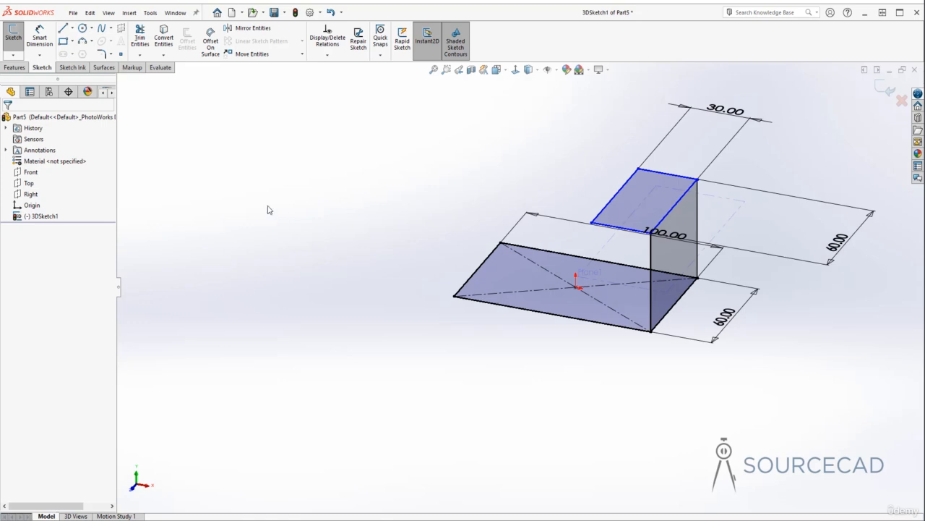
Draw two slanted lines joining the base rectangle's negative X corners to the upper rectangle's corresponding negative X corners.
click(63, 28)
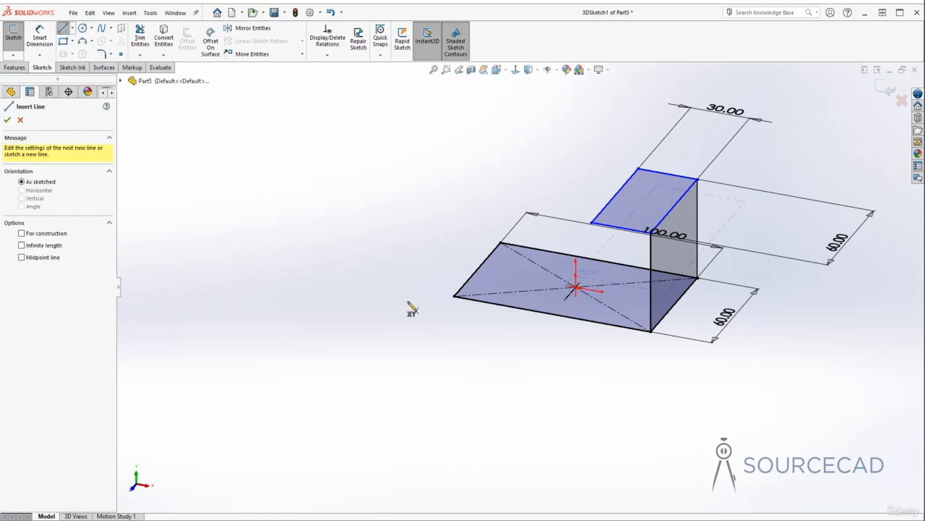
click(454, 295)
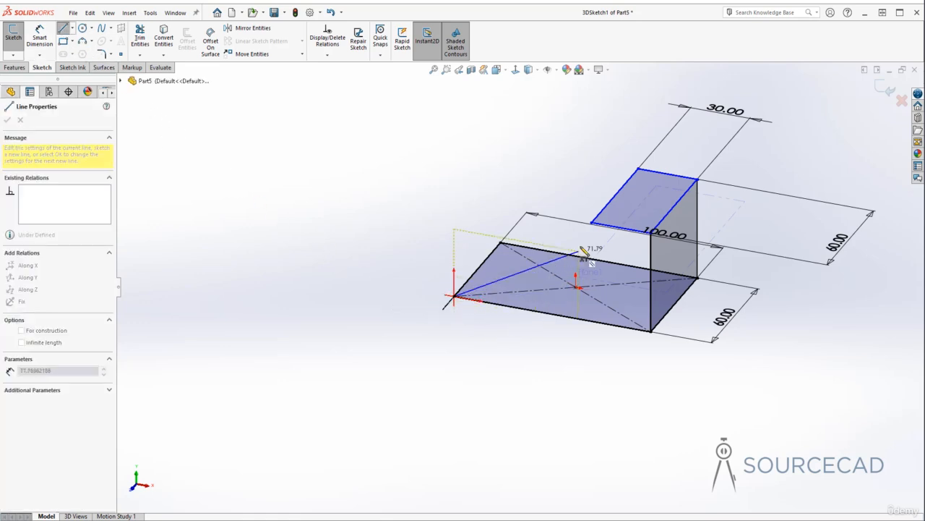
click(591, 225)
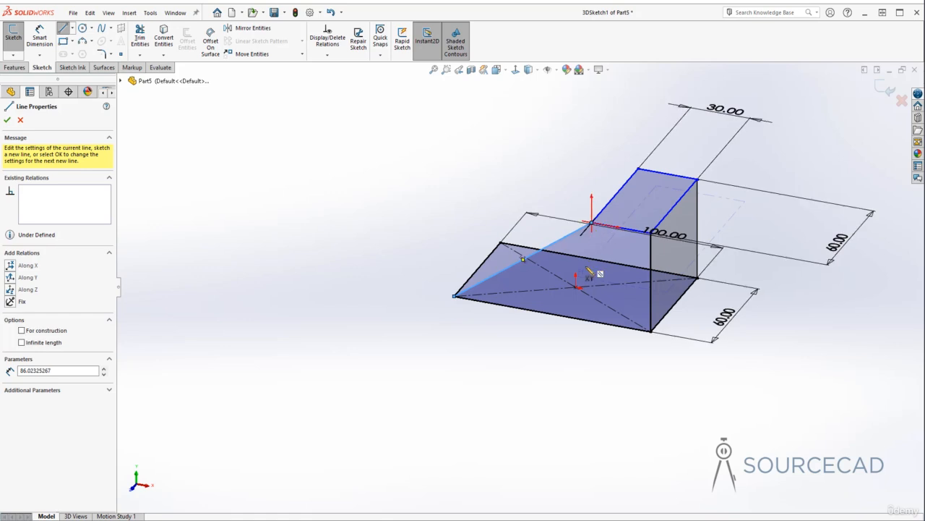
key(Escape)
middle_drag(473, 353, 414, 239)
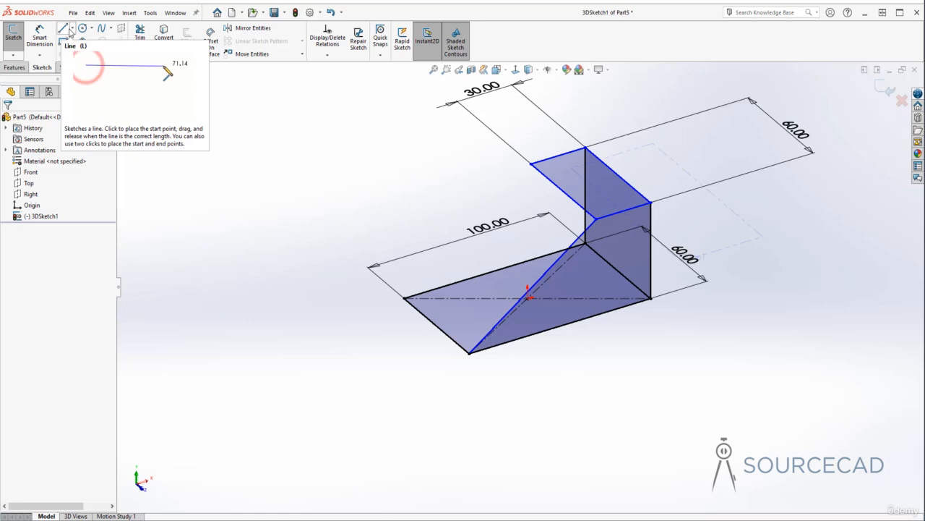
click(66, 30)
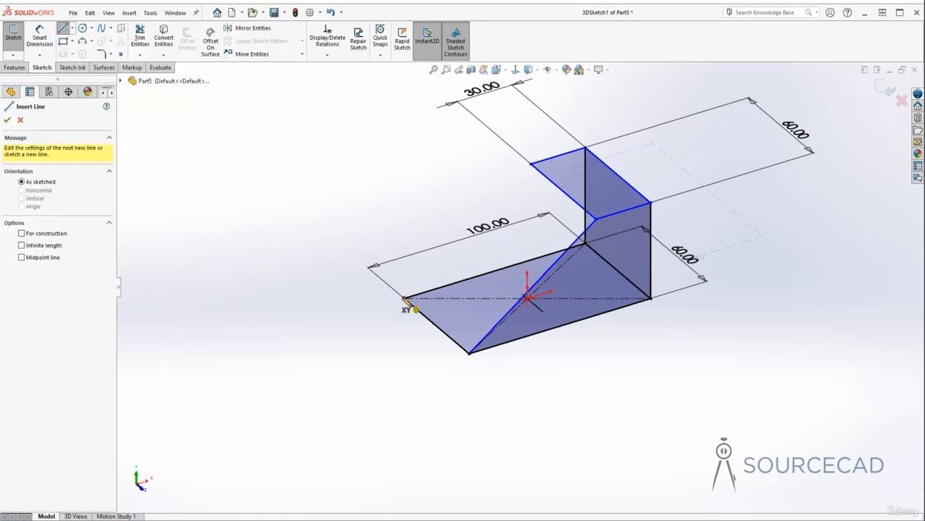
click(404, 297)
click(532, 164)
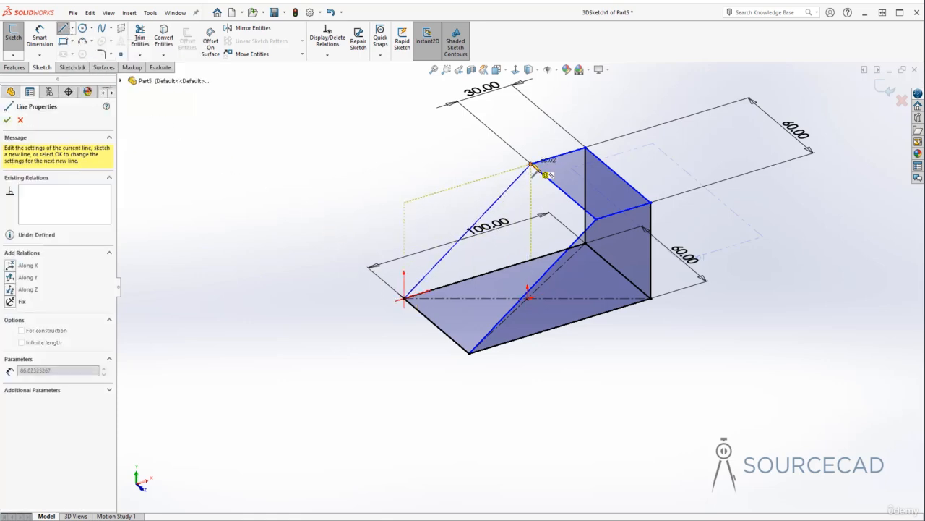
key(Escape)
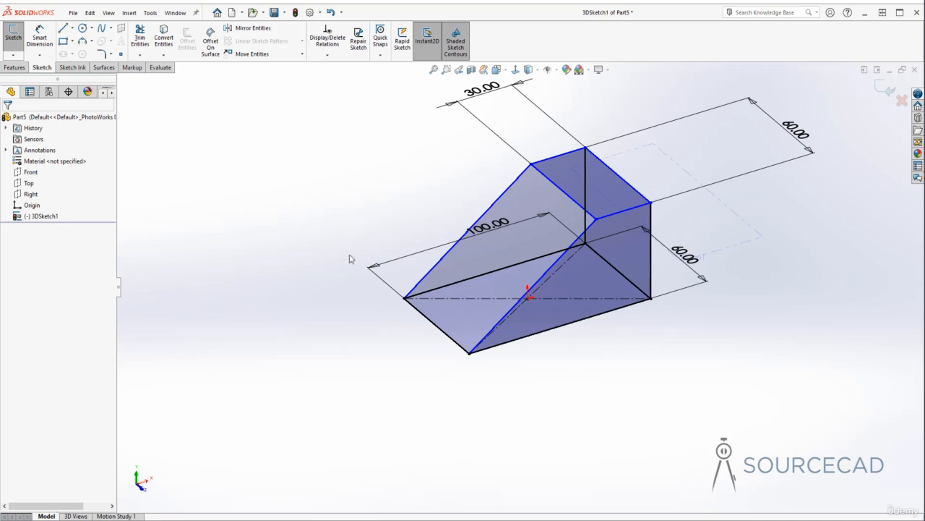
Exit the finished 3D sketch and select 3DSketch1 in the feature tree.
mouse_move(330, 223)
middle_down()
mouse_move(374, 234)
mouse_move(455, 209)
mouse_move(386, 224)
mouse_move(314, 209)
middle_up()
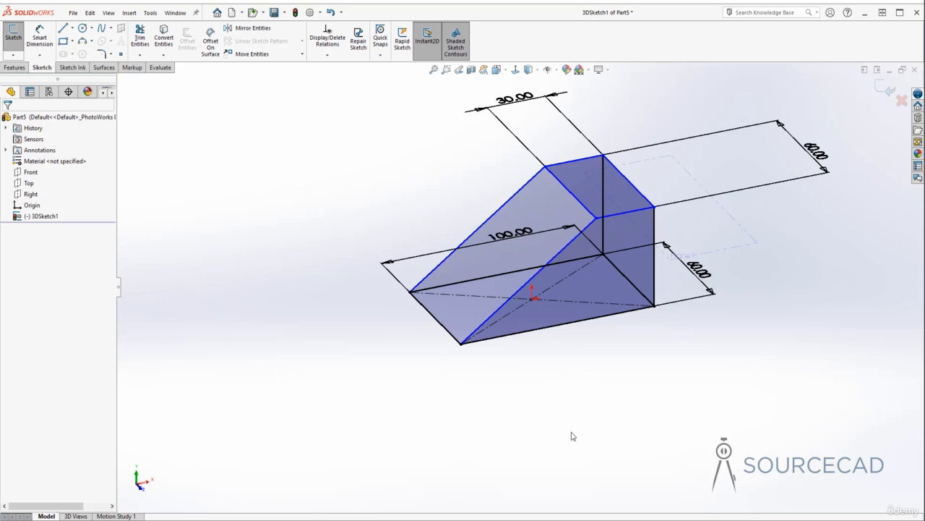
scroll(573, 436, up, 1)
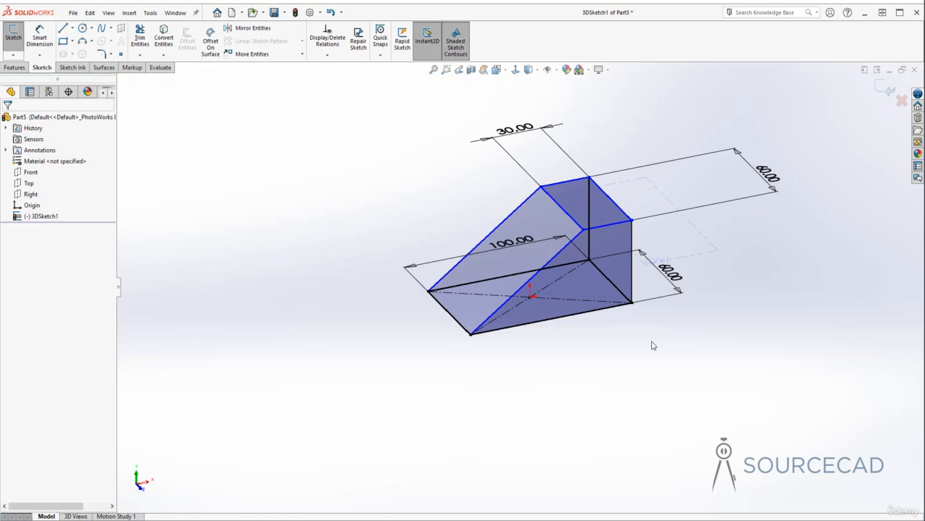
click(879, 91)
mouse_move(644, 293)
middle_down()
mouse_move(490, 217)
mouse_move(443, 174)
mouse_move(463, 224)
mouse_move(508, 246)
middle_up()
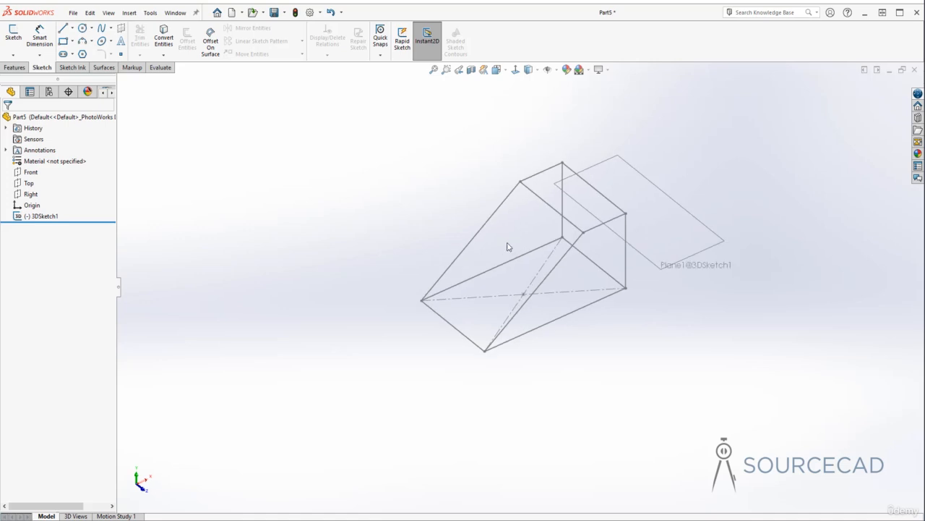
click(52, 217)
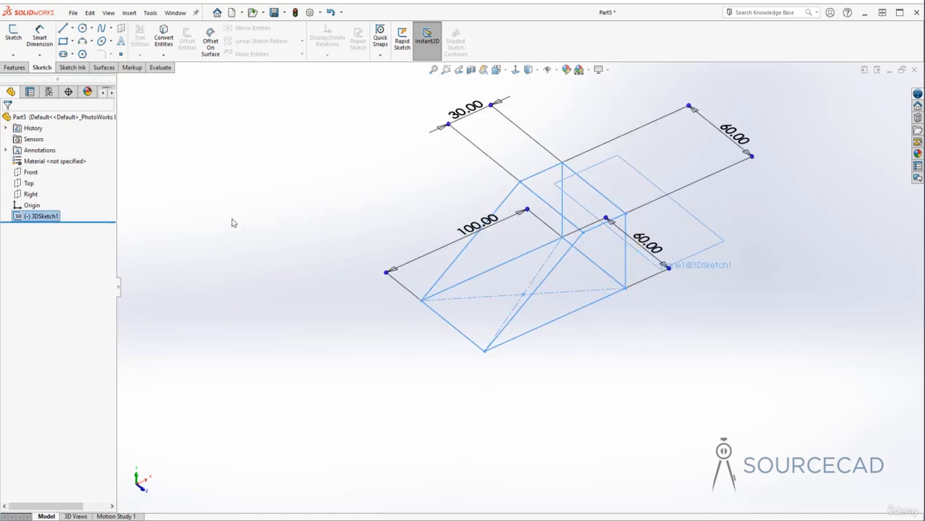